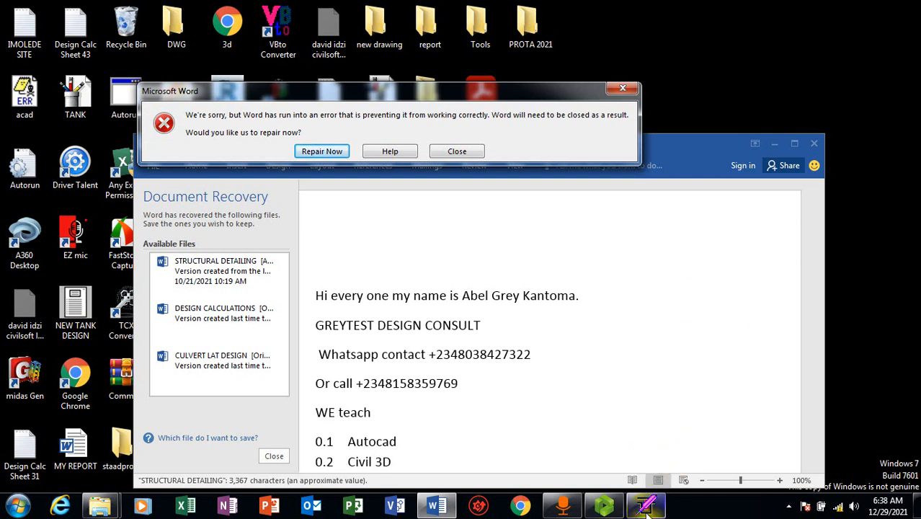
Switch to QuickStructure and examine the raft slab reinforcement drawing and the floor beam details drawing.
{"action": "left_click", "coordinate": [645, 504]}
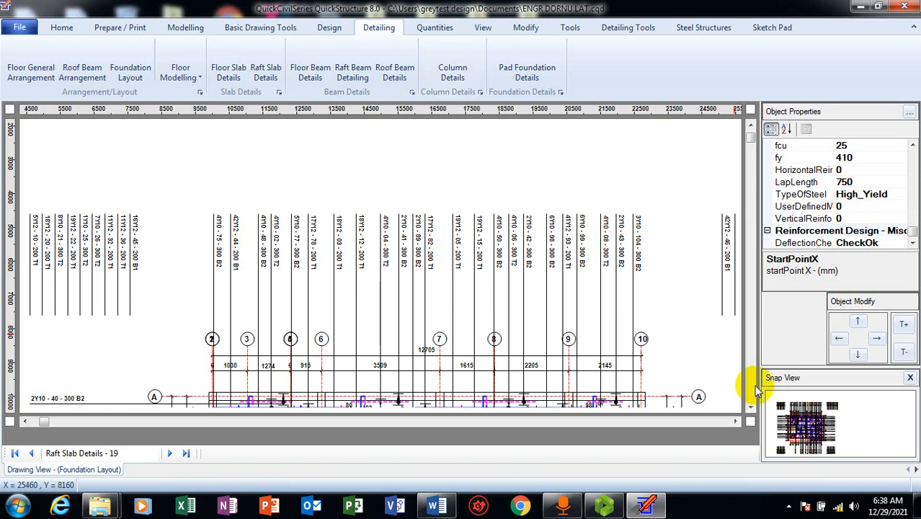
{"action": "left_click", "coordinate": [749, 406]}
{"action": "left_click_drag", "start_coordinate": [749, 406], "coordinate": [750, 407]}
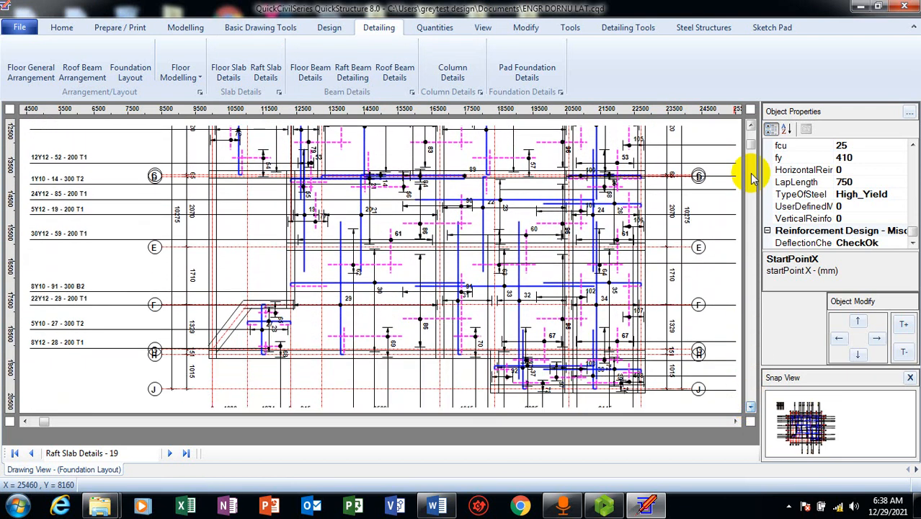
{"action": "left_click", "coordinate": [750, 126]}
{"action": "left_click_drag", "start_coordinate": [750, 125], "coordinate": [750, 125]}
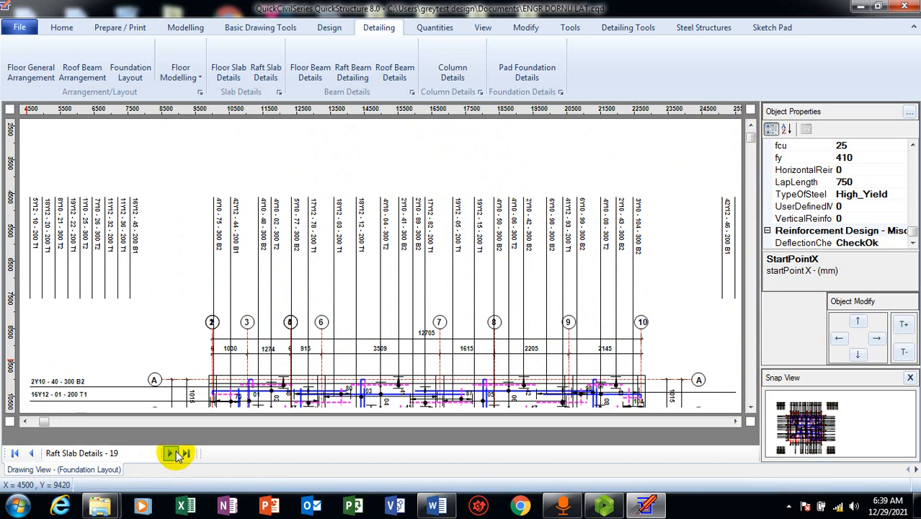
{"action": "left_click", "coordinate": [172, 454]}
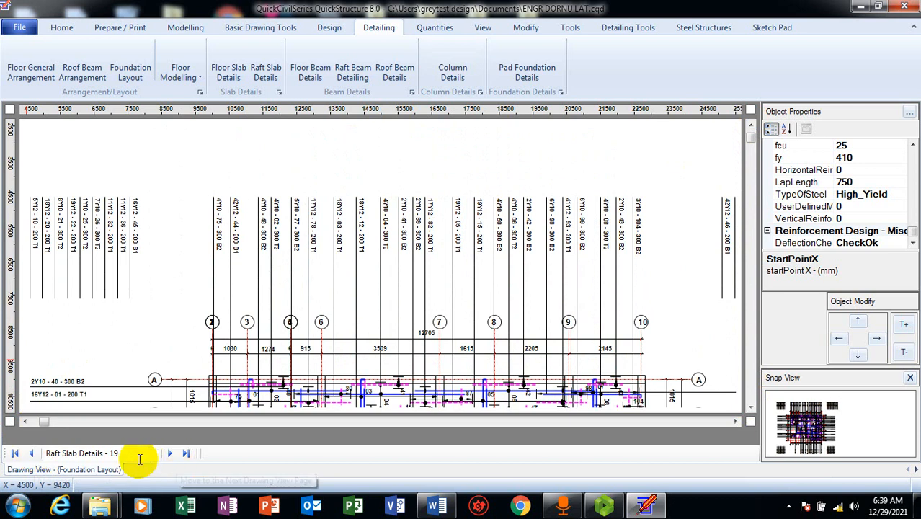
{"action": "left_click", "coordinate": [31, 456]}
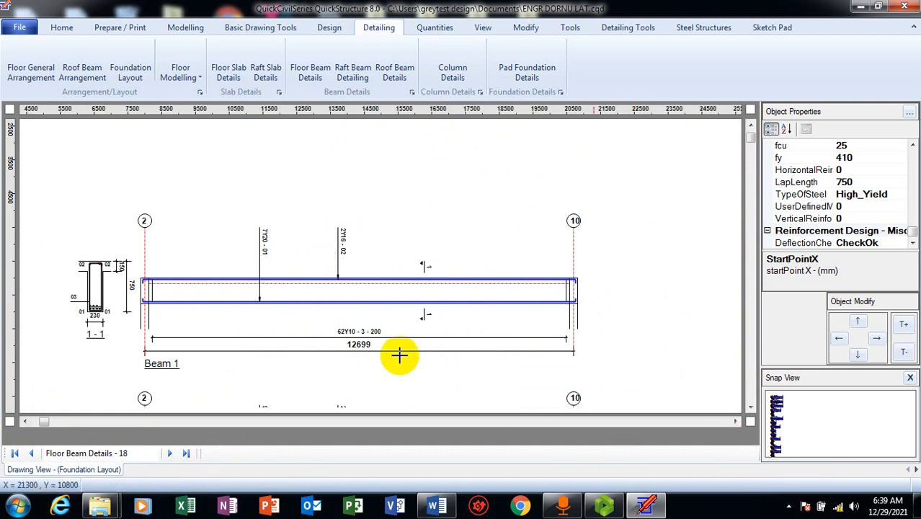
{"action": "left_click", "coordinate": [169, 453]}
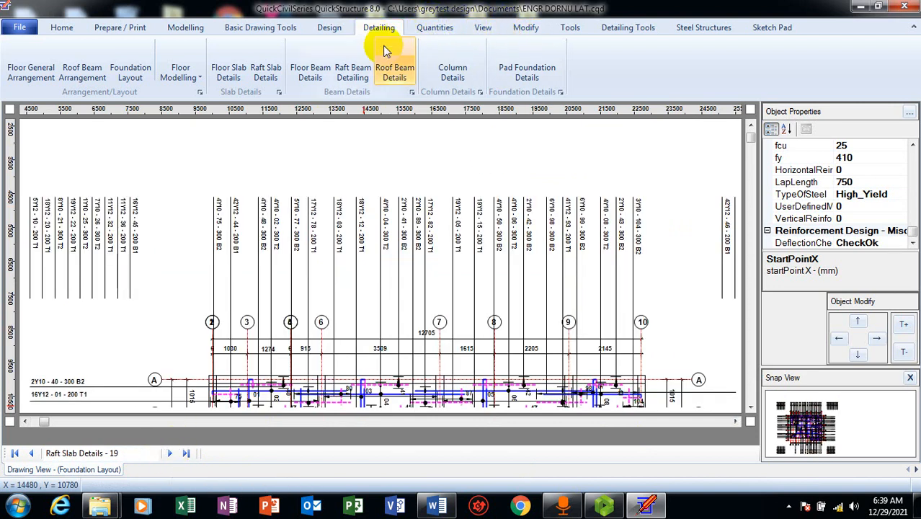
Apply the existing beam reinforcement specification limits to all floors, reviewing the beam sizing parameters first.
{"action": "left_click", "coordinate": [337, 32]}
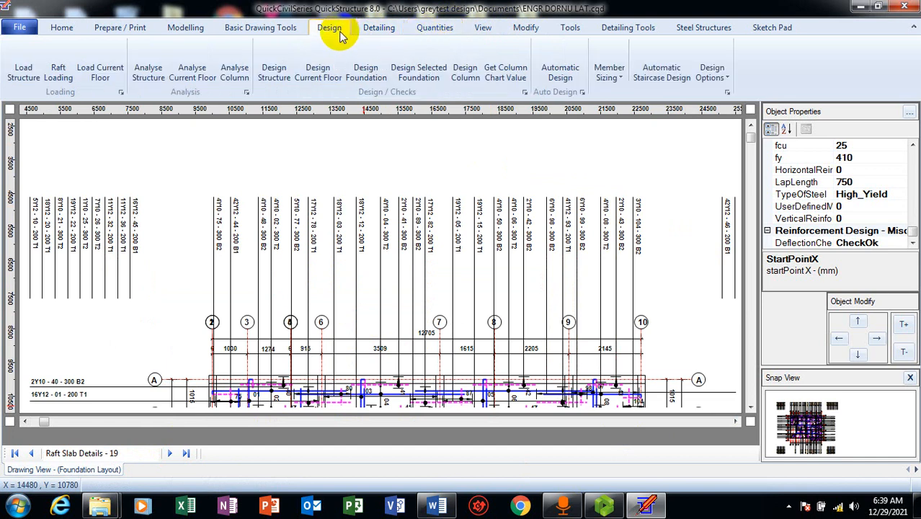
{"action": "left_click", "coordinate": [605, 77]}
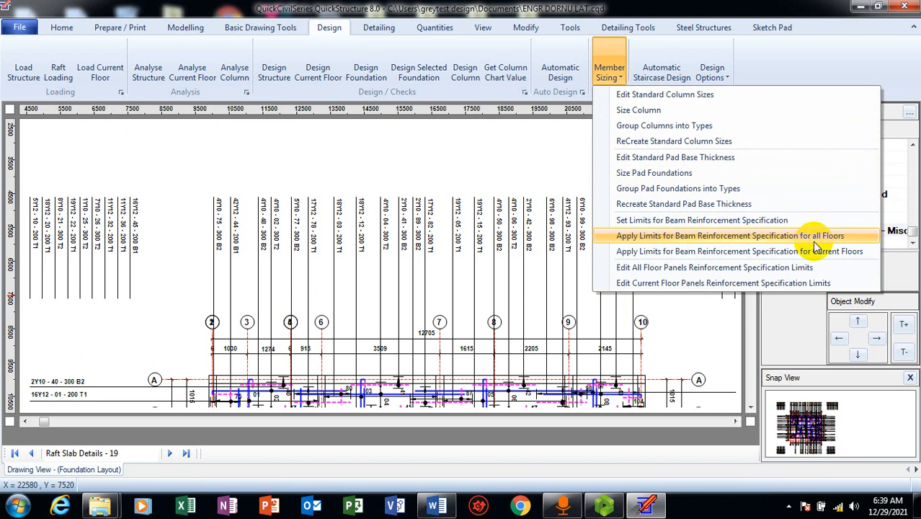
{"action": "left_click", "coordinate": [791, 244]}
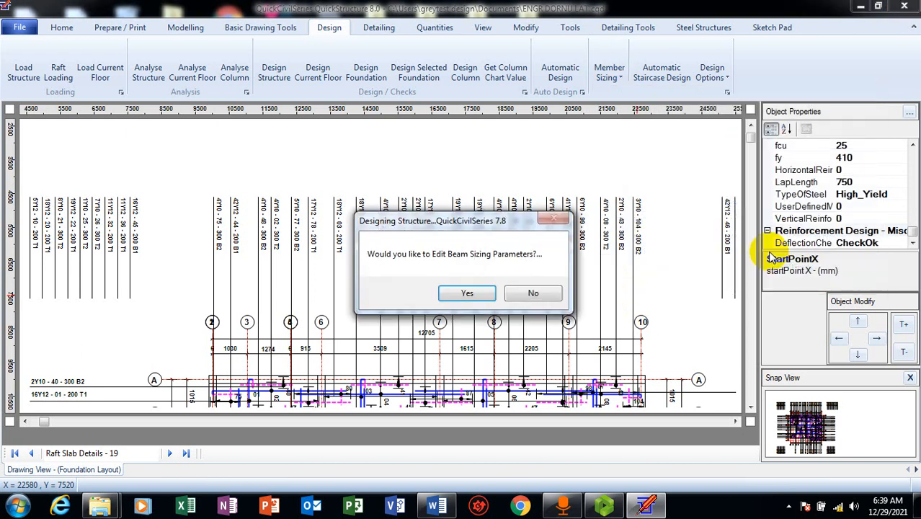
{"action": "left_click", "coordinate": [455, 293]}
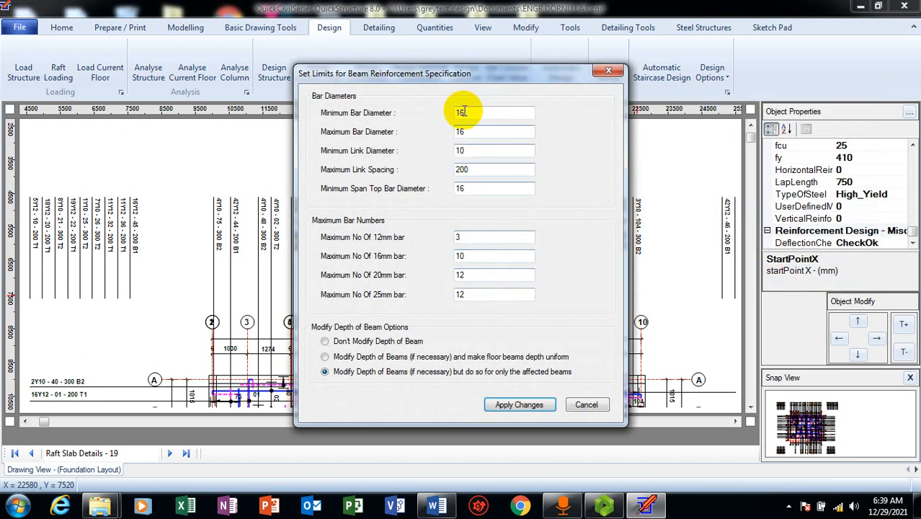
{"action": "left_click", "coordinate": [470, 75]}
{"action": "left_click_drag", "start_coordinate": [471, 76], "coordinate": [475, 77]}
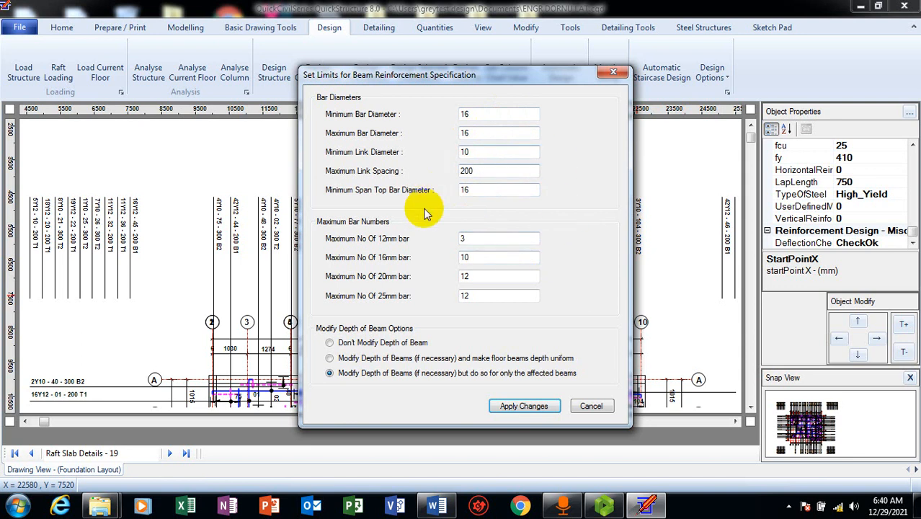
{"action": "left_click", "coordinate": [508, 404]}
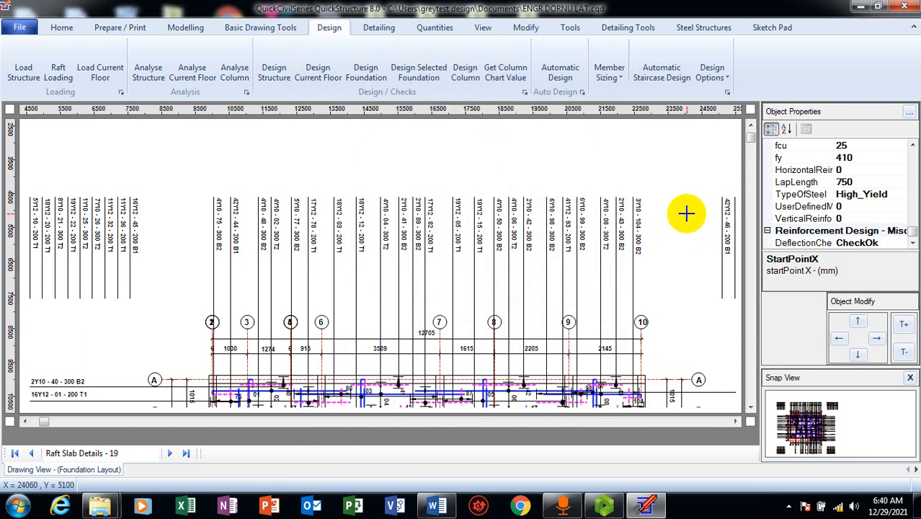
From the floor beam details drawing, set the maximum link spacing to 300 in the all-floors beam reinforcement limits and apply it.
{"action": "left_click", "coordinate": [30, 453]}
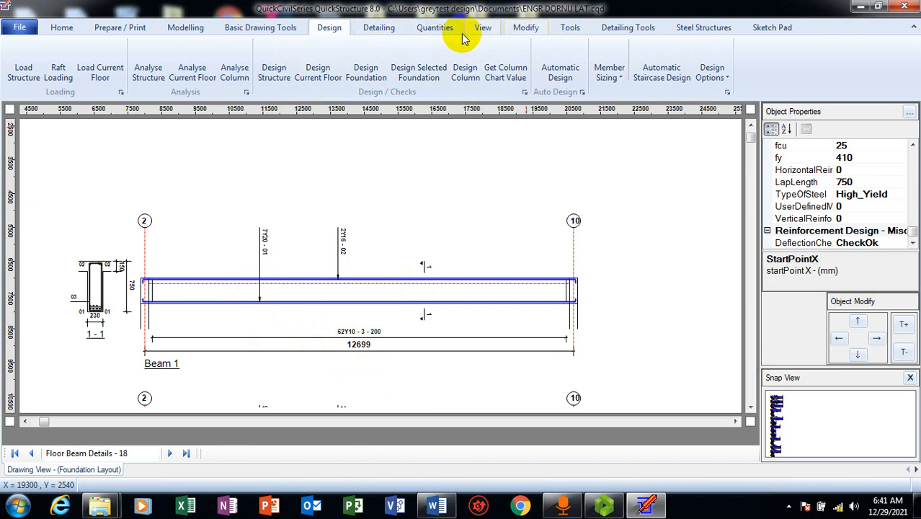
{"action": "left_click", "coordinate": [609, 76]}
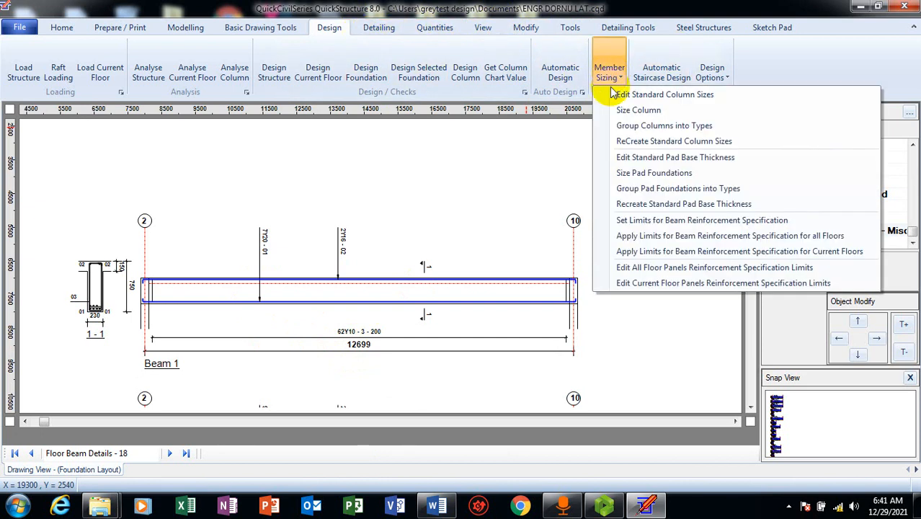
{"action": "left_click", "coordinate": [742, 238]}
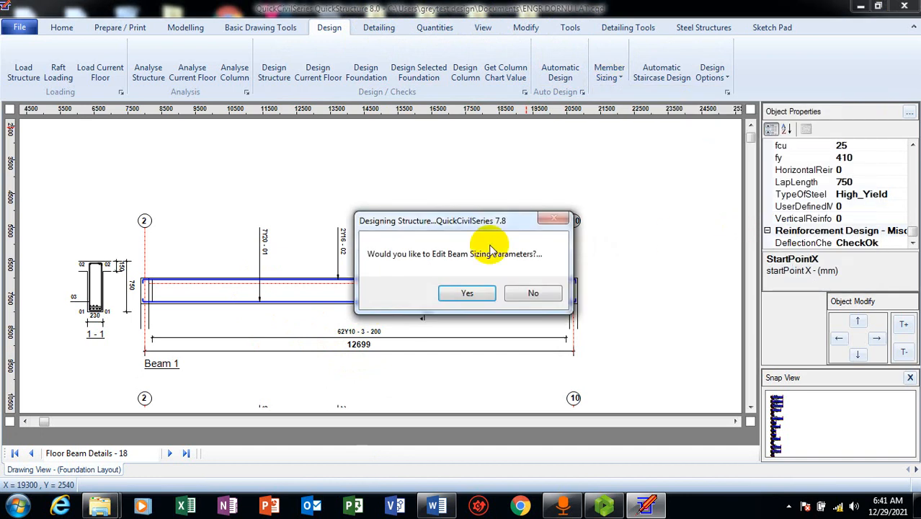
{"action": "left_click", "coordinate": [452, 291]}
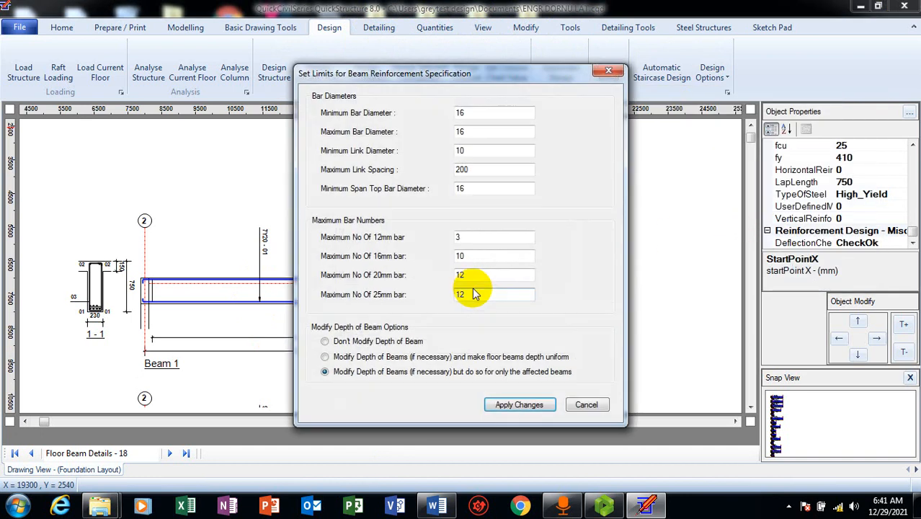
{"action": "double_click", "coordinate": [481, 170]}
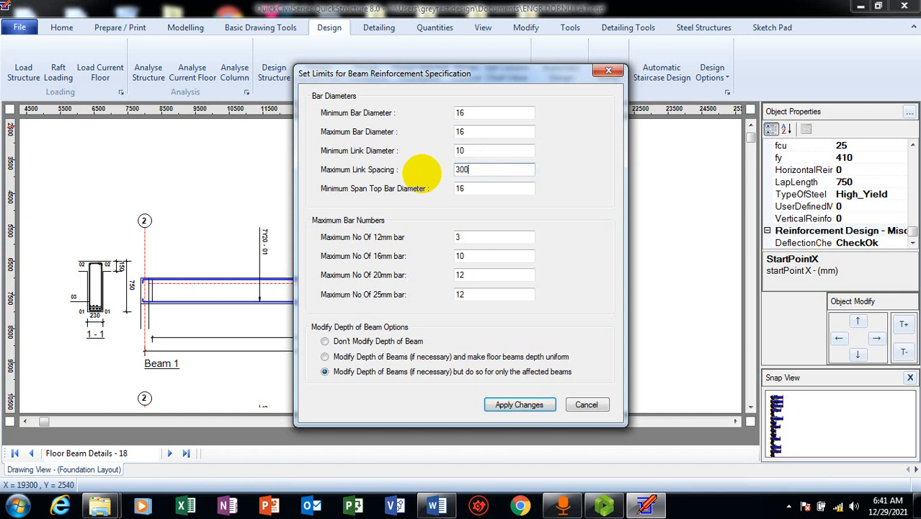
{"action": "left_click", "coordinate": [520, 404]}
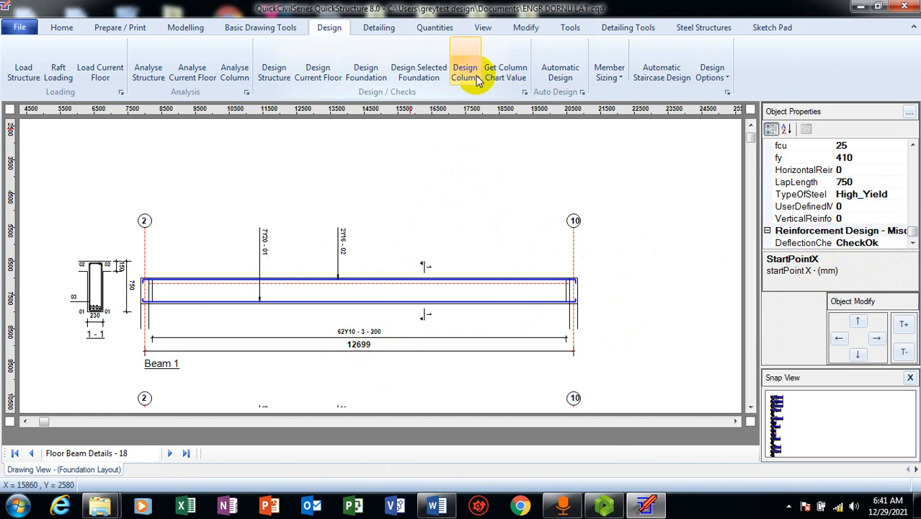
Generate new floor beam details drawings to check the beam link spacing.
{"action": "left_click", "coordinate": [615, 76]}
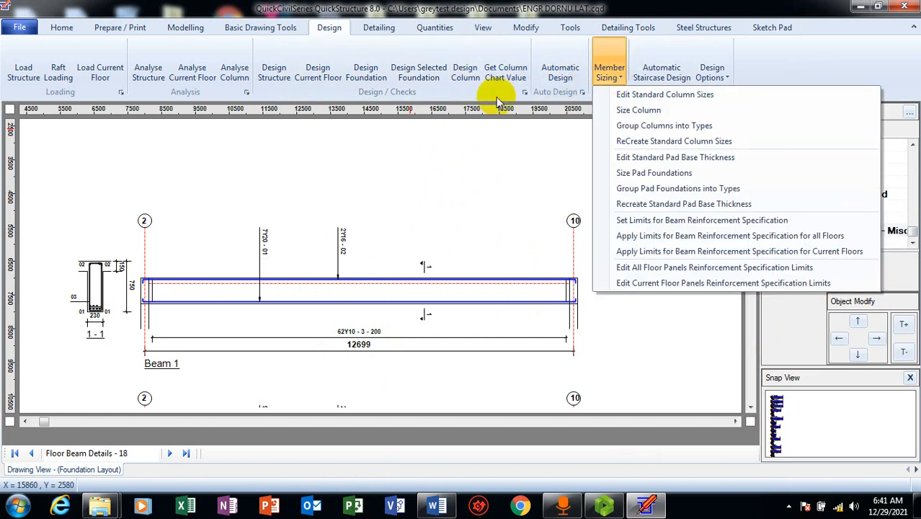
{"action": "left_click", "coordinate": [534, 144]}
{"action": "left_click", "coordinate": [466, 150]}
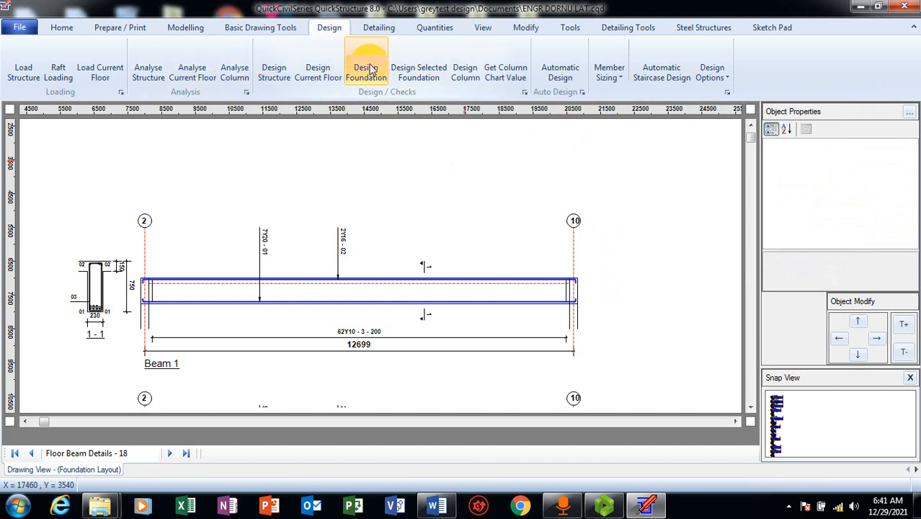
{"action": "left_click", "coordinate": [379, 27]}
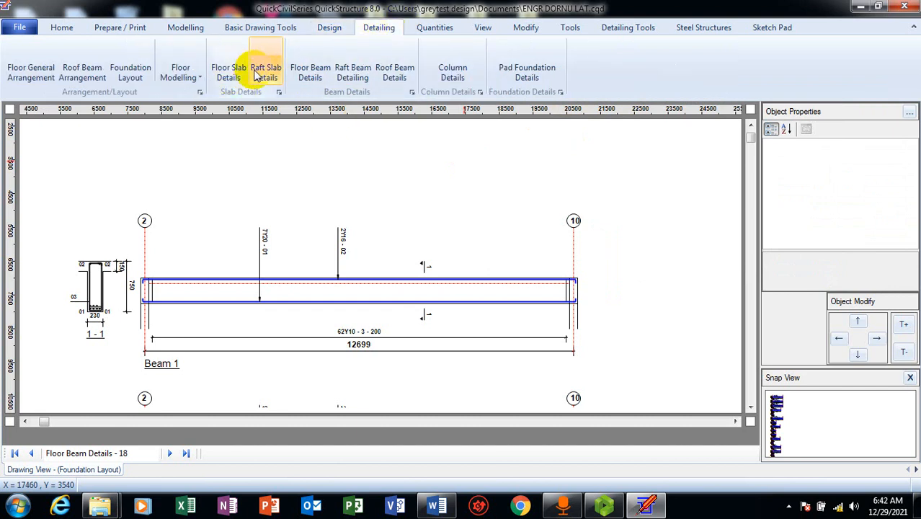
{"action": "left_click", "coordinate": [304, 67]}
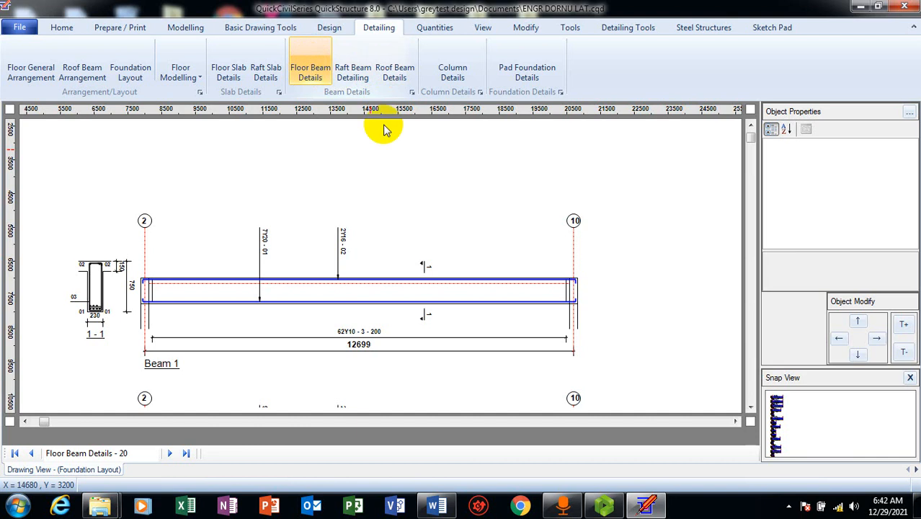
{"action": "left_click", "coordinate": [311, 69]}
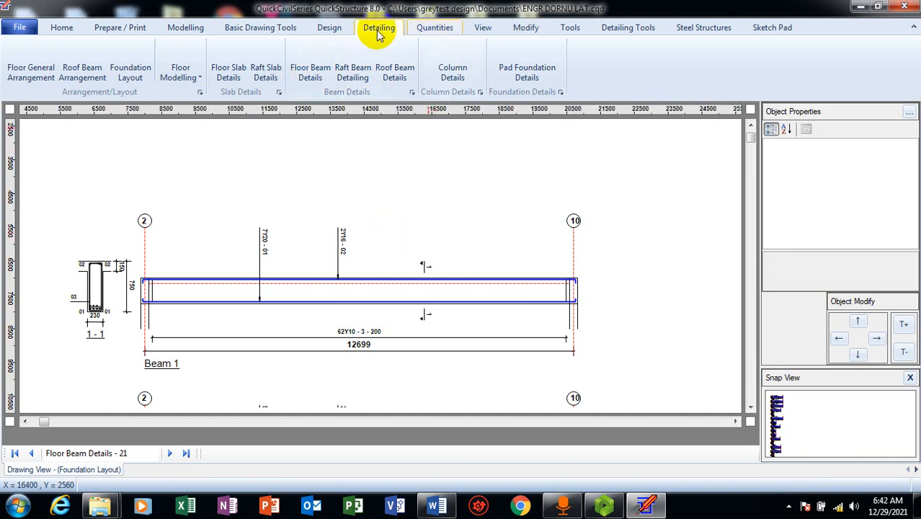
Set the maximum link spacing to 150 in the beam reinforcement limits for all floors and regenerate the floor beam details.
{"action": "left_click", "coordinate": [345, 29]}
{"action": "left_click", "coordinate": [609, 72]}
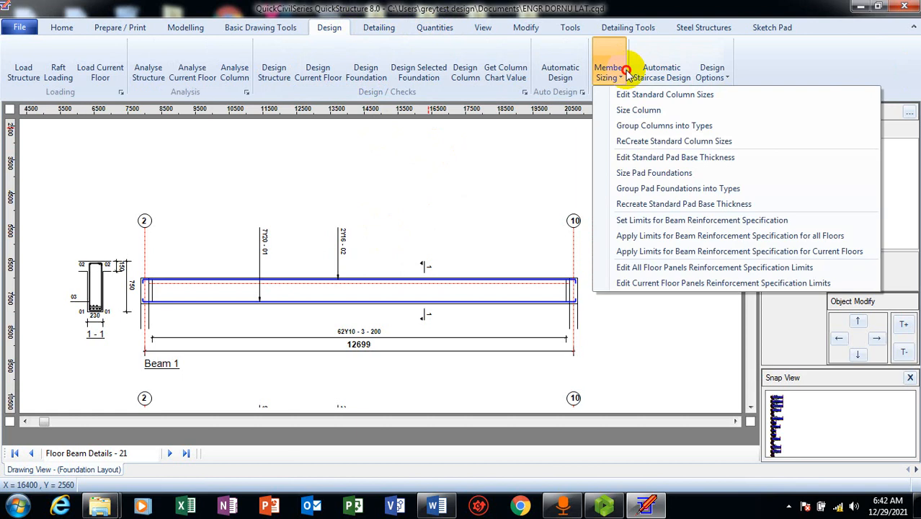
{"action": "left_click", "coordinate": [681, 235]}
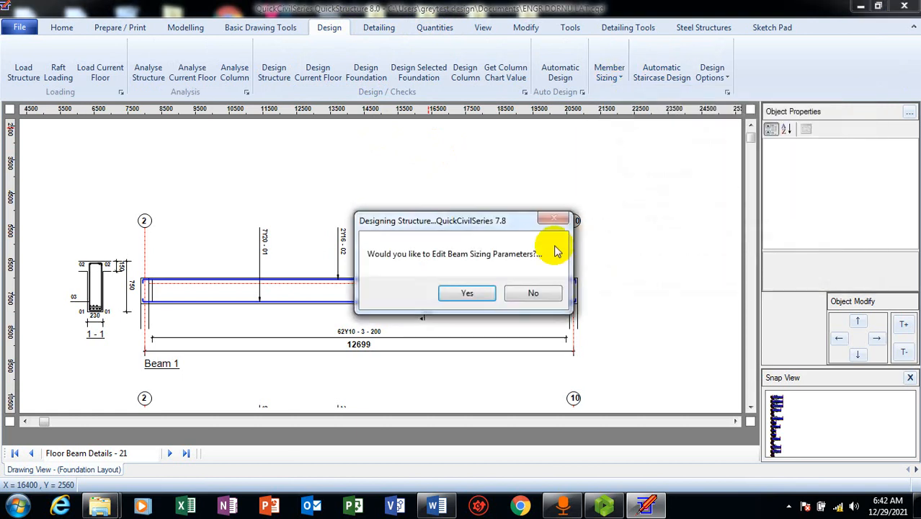
{"action": "left_click", "coordinate": [470, 292]}
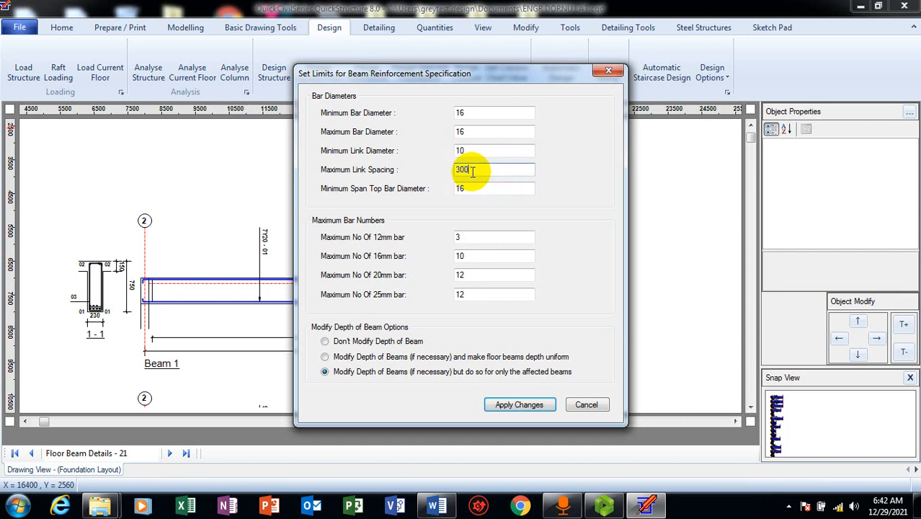
{"action": "mouse_move", "coordinate": [473, 76]}
{"action": "left_mouse_down"}
{"action": "mouse_move", "coordinate": [745, 46]}
{"action": "mouse_move", "coordinate": [689, 70]}
{"action": "left_mouse_up"}
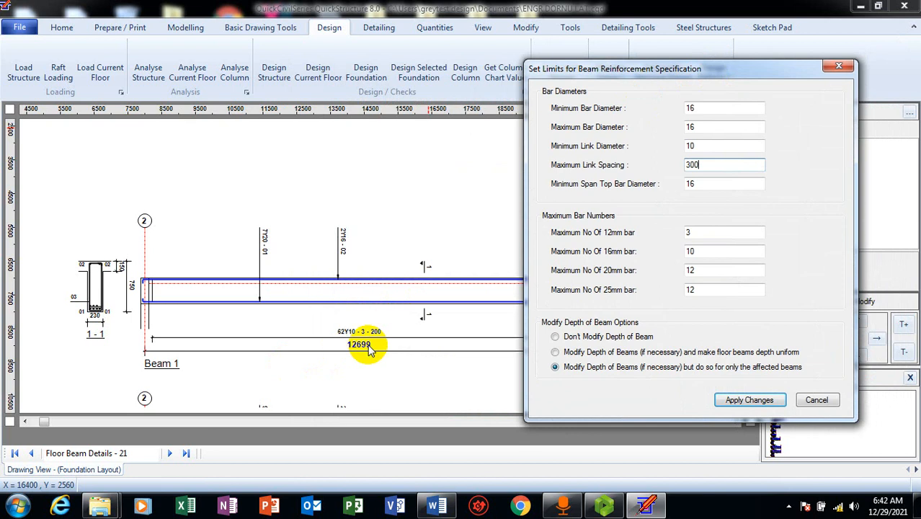
{"action": "left_click_drag", "start_coordinate": [704, 162], "coordinate": [669, 171]}
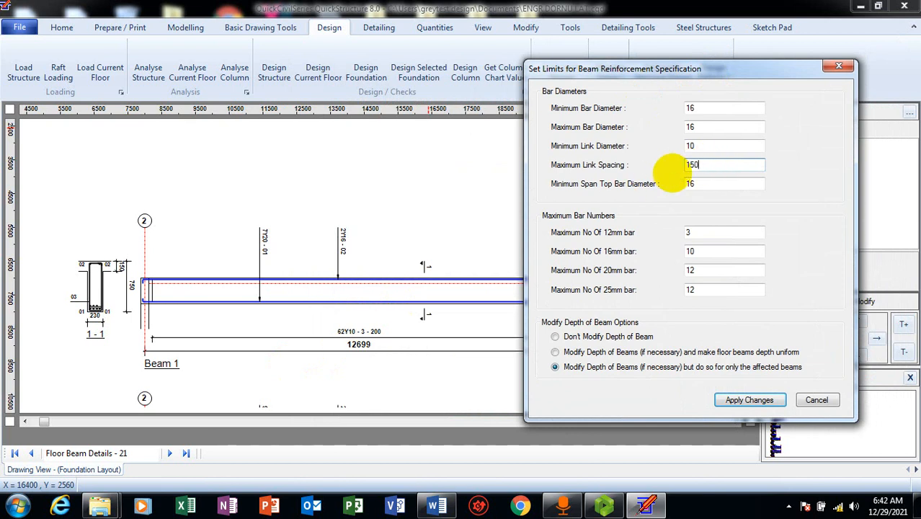
{"action": "type", "text": "150"}
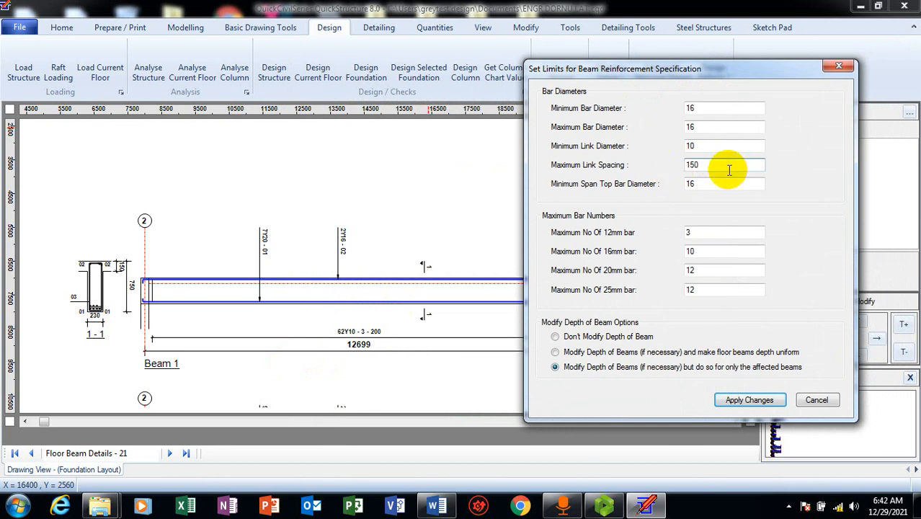
{"action": "left_click", "coordinate": [747, 399]}
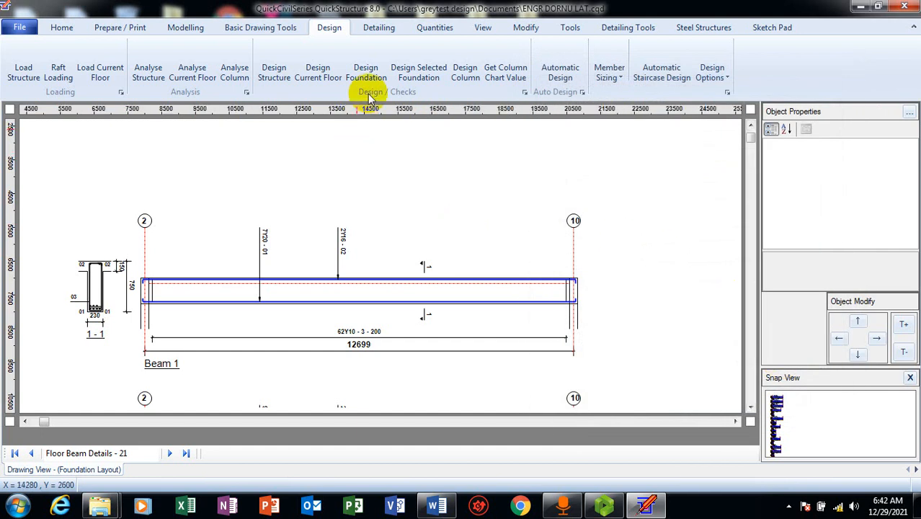
{"action": "left_click", "coordinate": [373, 29]}
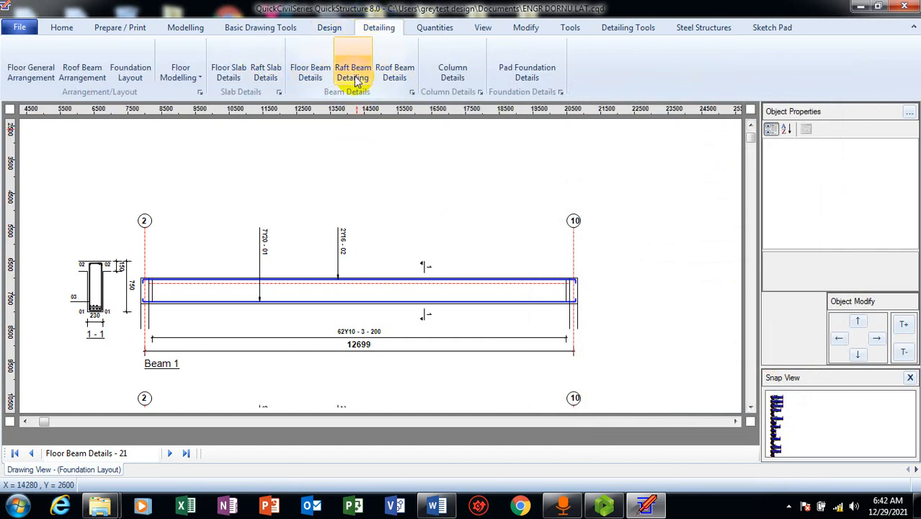
{"action": "left_click", "coordinate": [322, 70]}
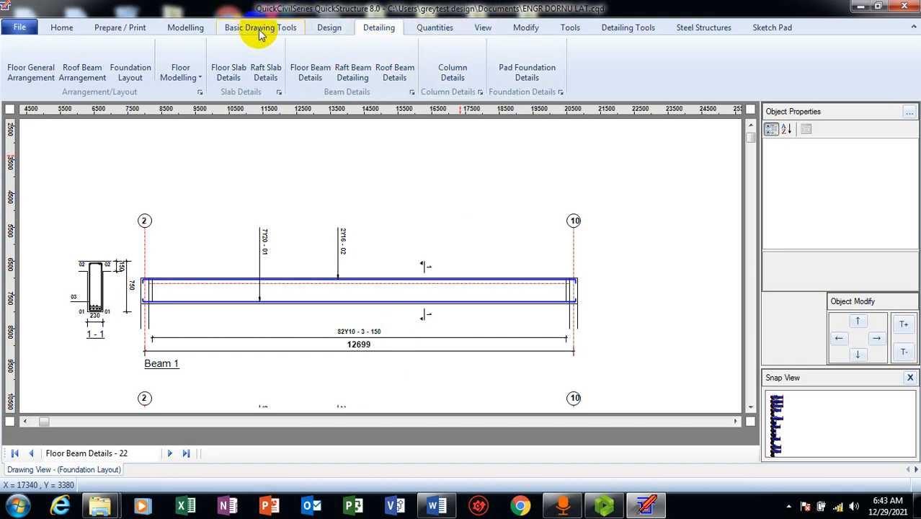
Set the maximum link spacing to 200 in the beam reinforcement specification limits and apply it to all floors.
{"action": "left_click", "coordinate": [328, 27]}
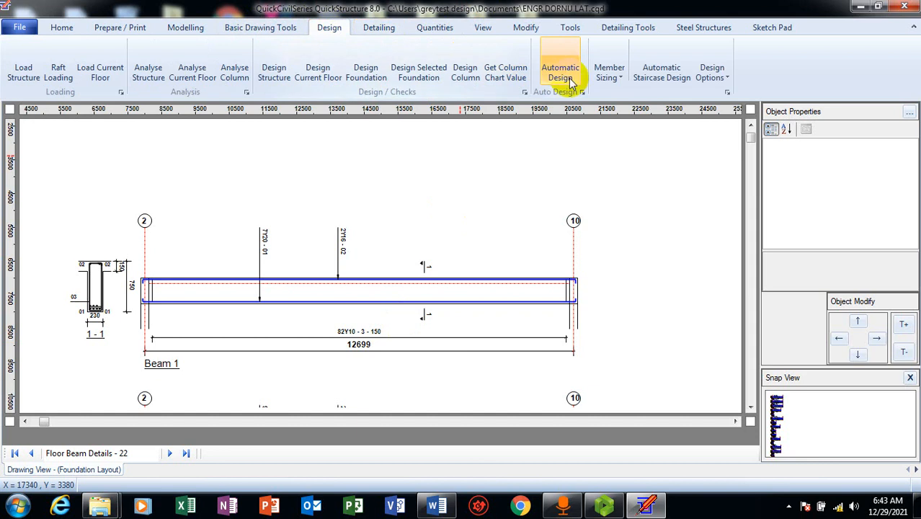
{"action": "left_click", "coordinate": [607, 75]}
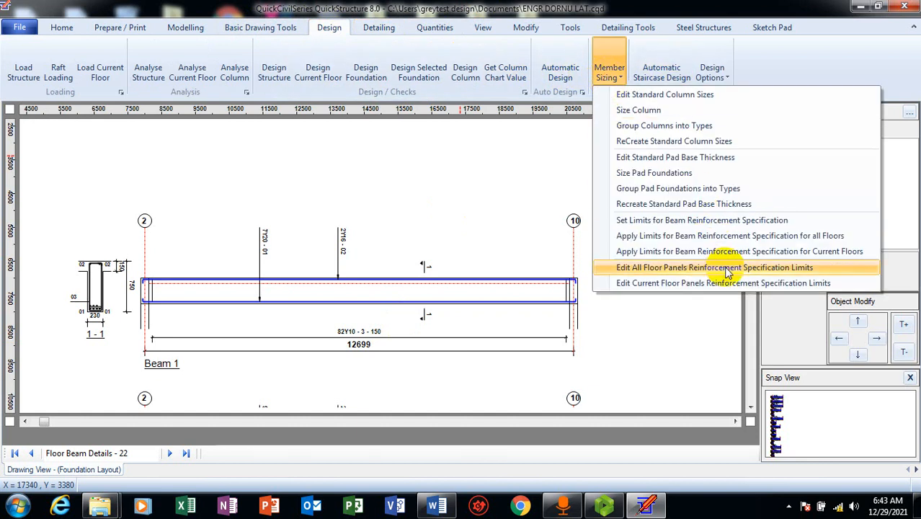
{"action": "left_click", "coordinate": [749, 236]}
{"action": "left_click", "coordinate": [467, 294]}
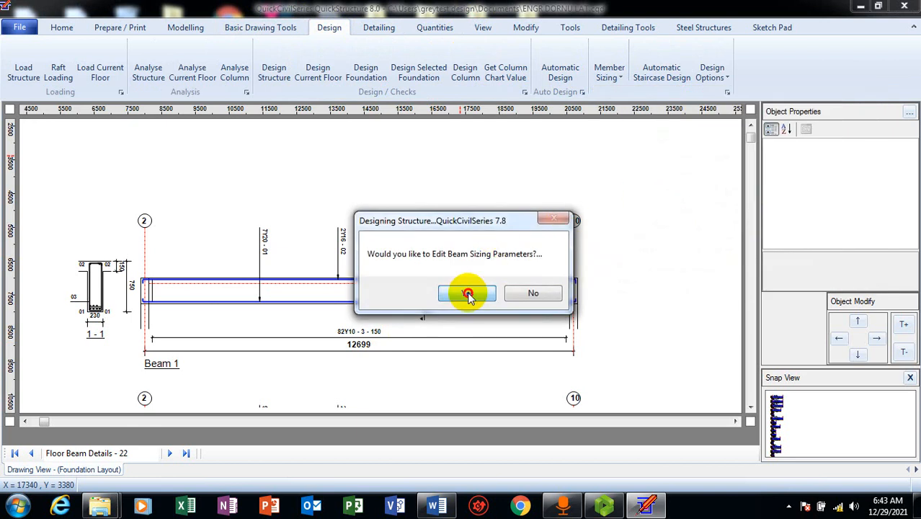
{"action": "left_click_drag", "start_coordinate": [477, 170], "coordinate": [403, 156]}
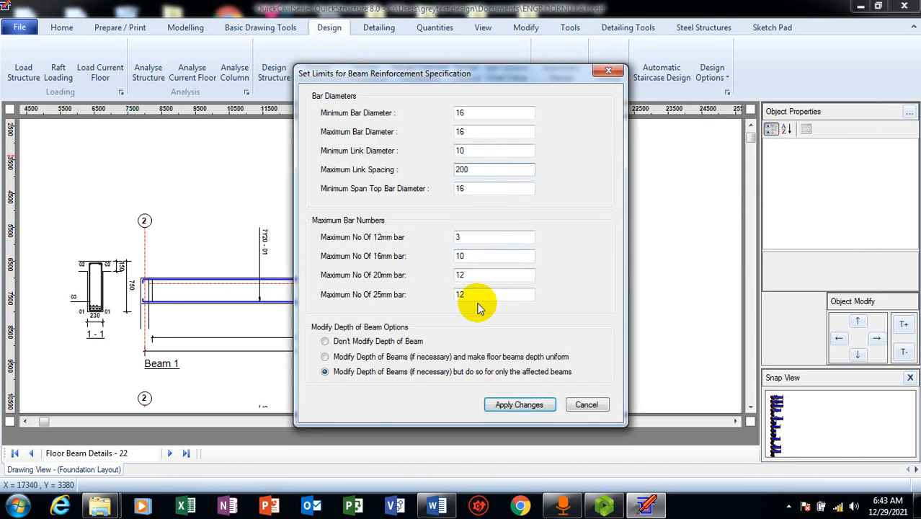
{"action": "left_click", "coordinate": [513, 406]}
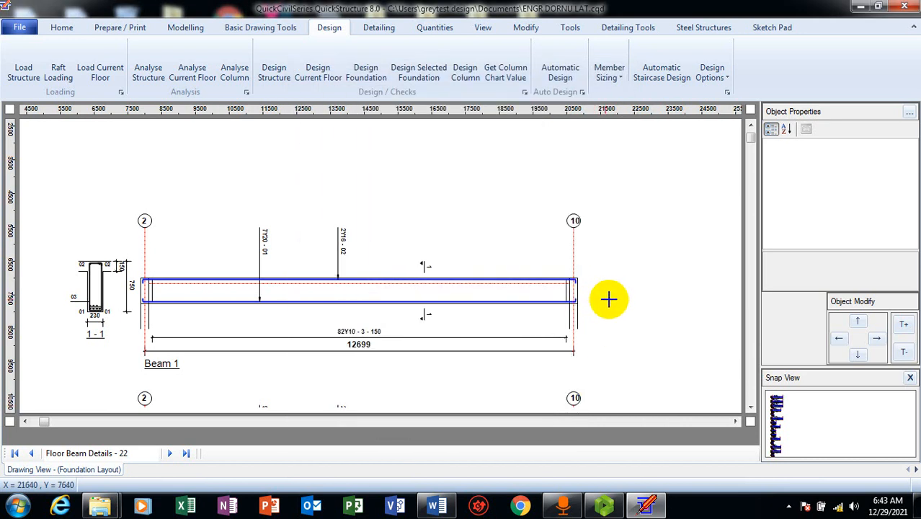
Generate the floor beam details drawing twice to check the updated link spacing on the beams.
{"action": "left_click", "coordinate": [380, 29]}
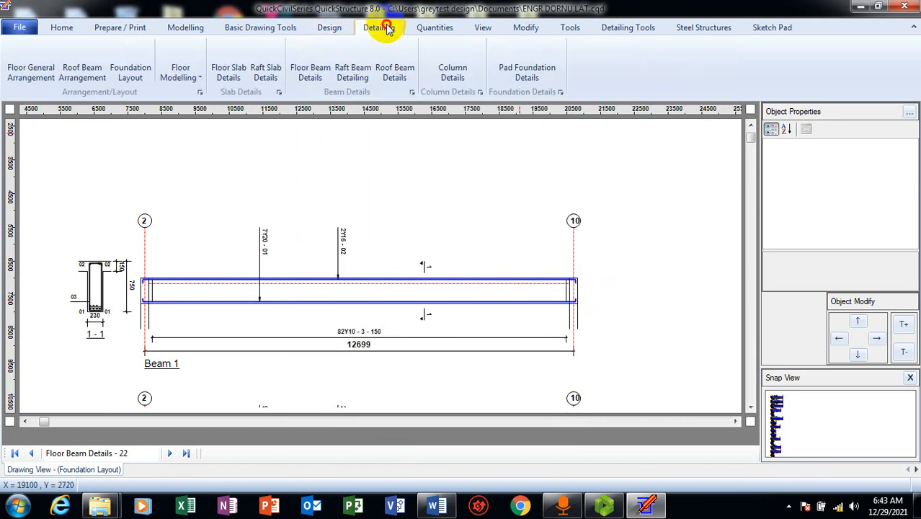
{"action": "left_click", "coordinate": [308, 70]}
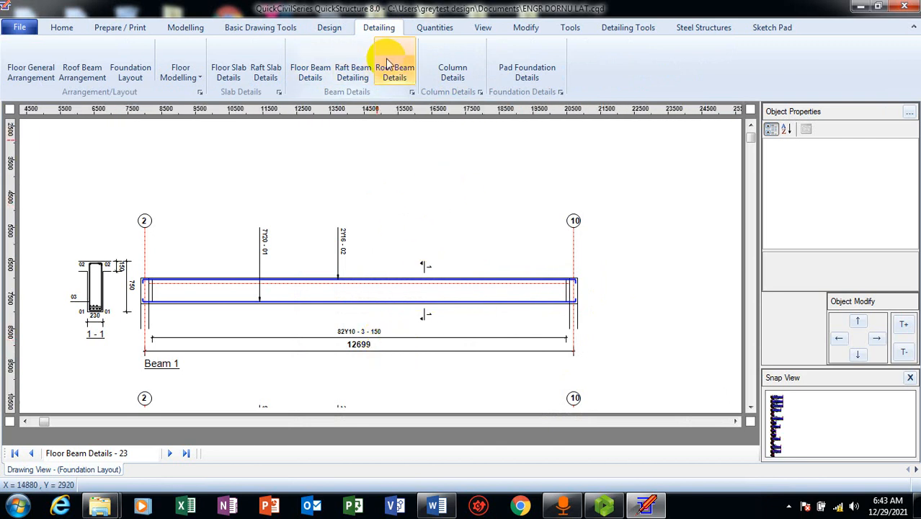
{"action": "left_click", "coordinate": [308, 69]}
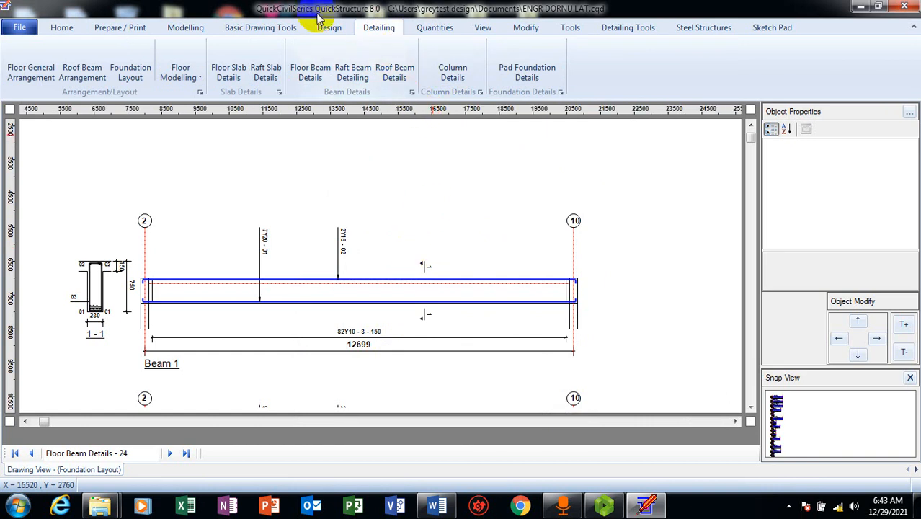
Review the all-floors beam reinforcement specification limits and close them without applying changes.
{"action": "left_click", "coordinate": [333, 29]}
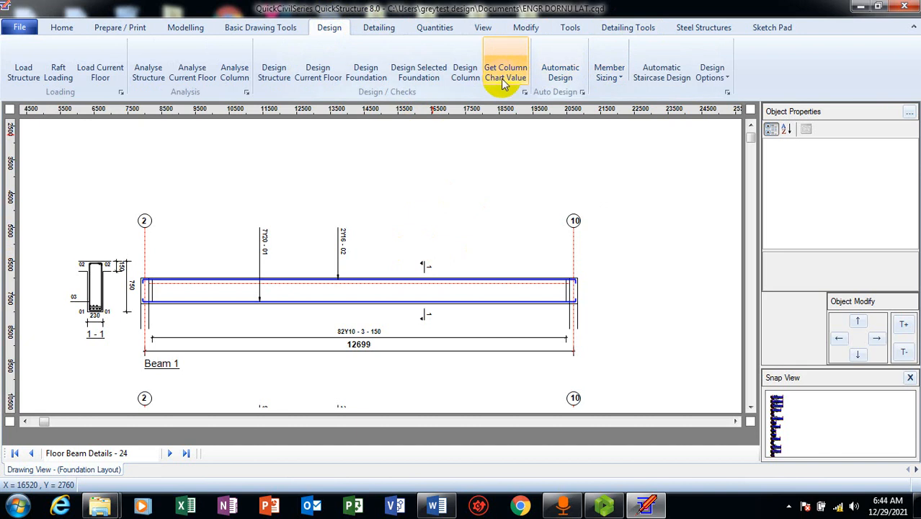
{"action": "left_click", "coordinate": [608, 72]}
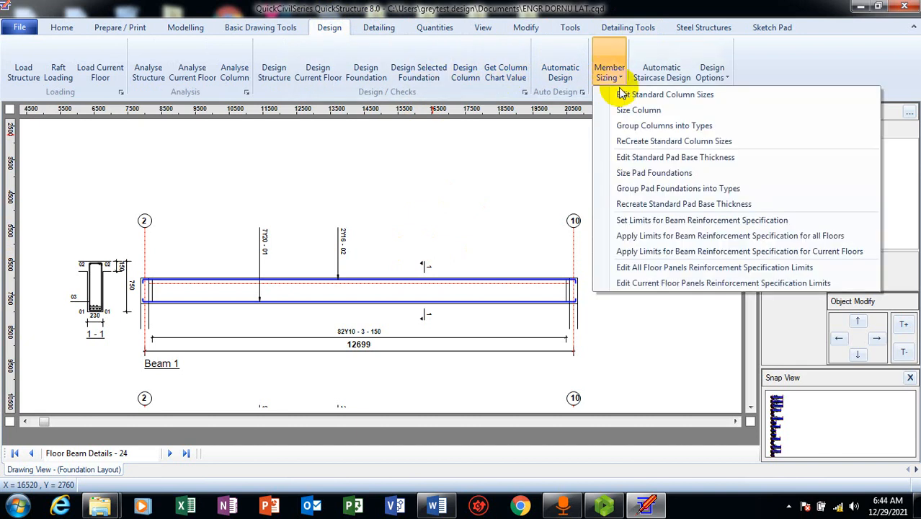
{"action": "left_click", "coordinate": [741, 241]}
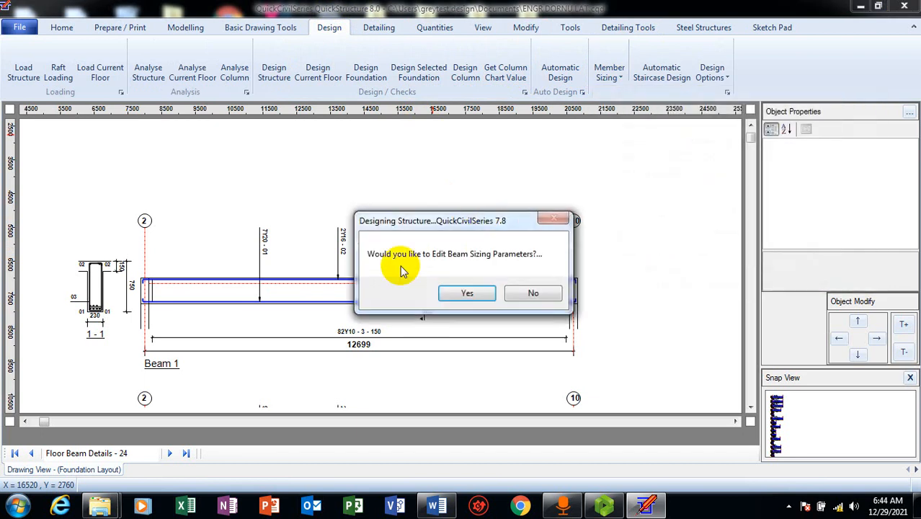
{"action": "left_click", "coordinate": [447, 290]}
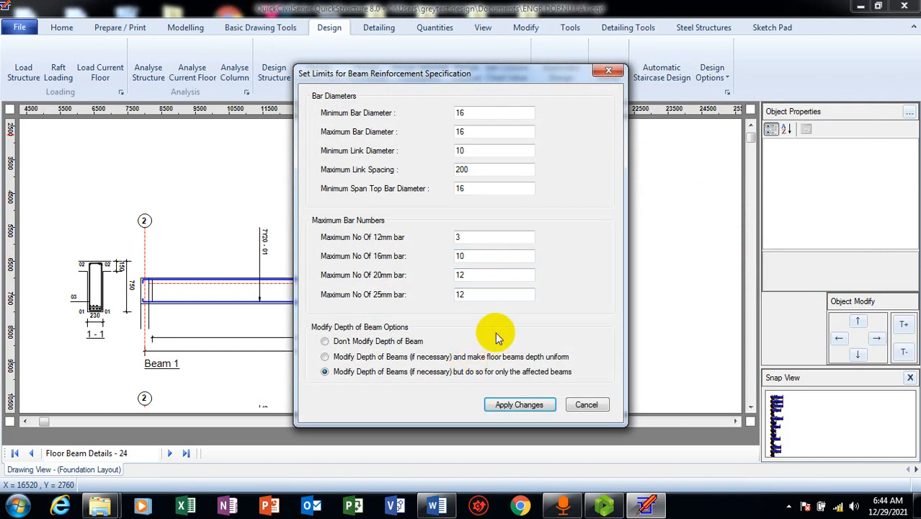
{"action": "left_click", "coordinate": [607, 74]}
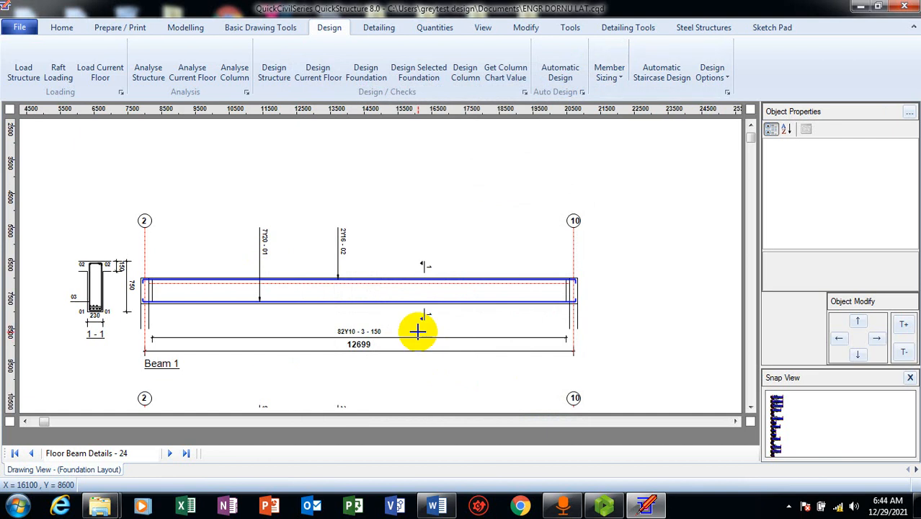
{"action": "left_click", "coordinate": [185, 27]}
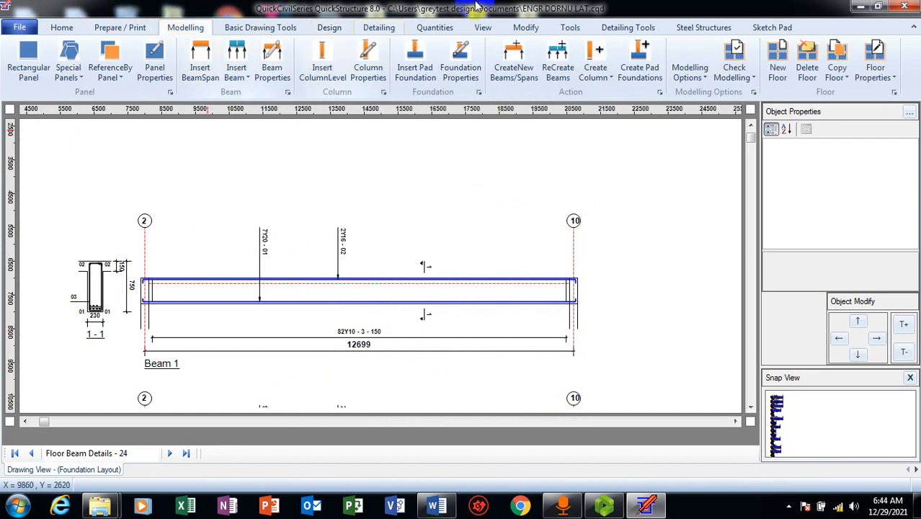
{"action": "left_click", "coordinate": [330, 27]}
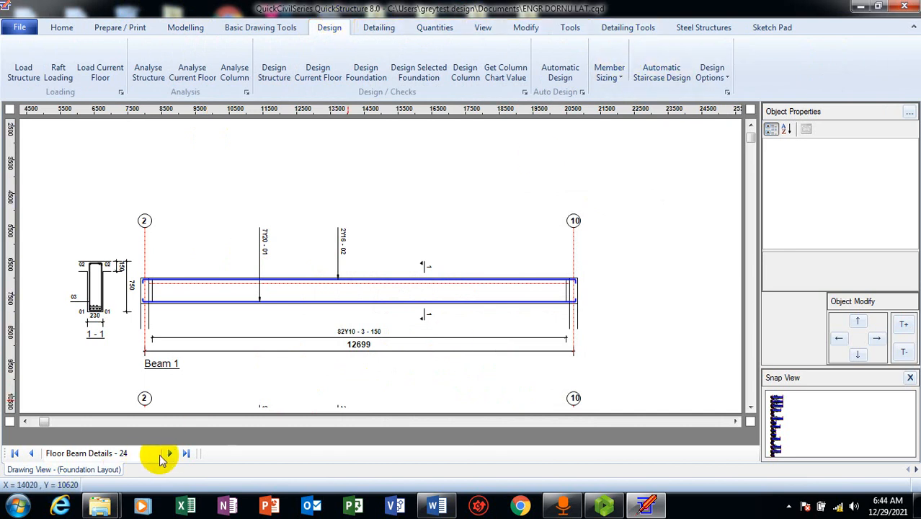
{"action": "left_click", "coordinate": [33, 455]}
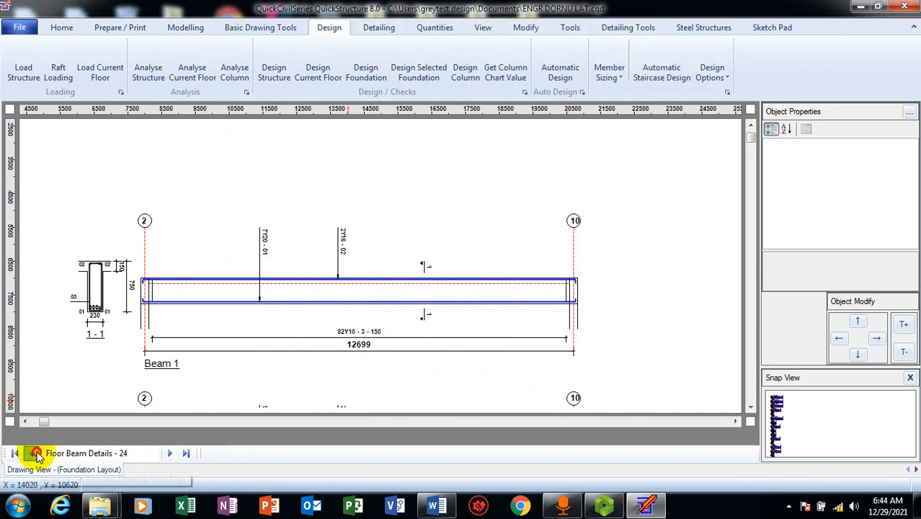
{"action": "left_click", "coordinate": [186, 456]}
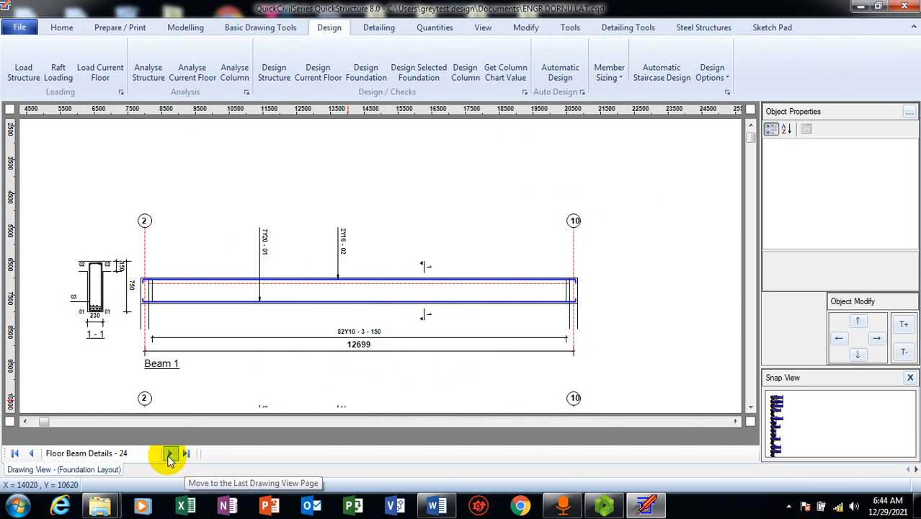
{"action": "left_click", "coordinate": [87, 455]}
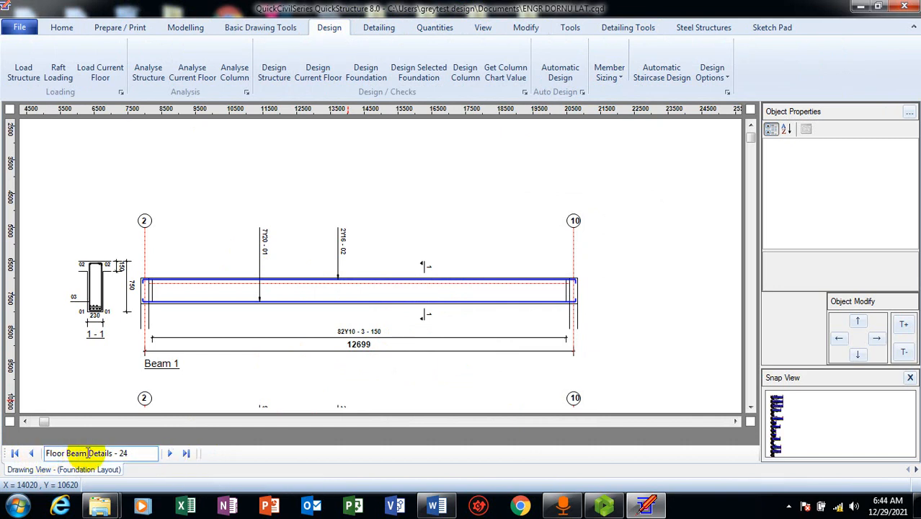
{"action": "left_click", "coordinate": [152, 455]}
{"action": "left_click", "coordinate": [167, 456]}
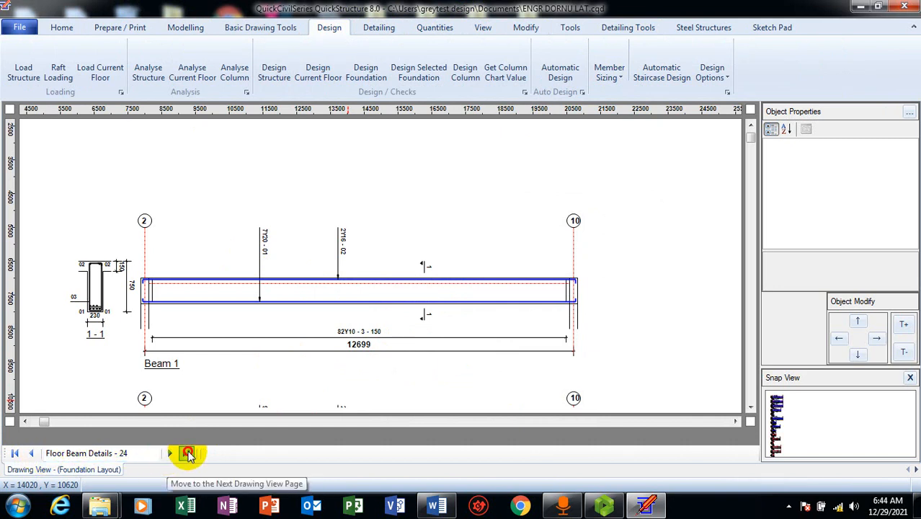
Browse the drawing pages from the first one to Raft Slab Details - 19 and examine its slab reinforcement labels.
{"action": "left_click", "coordinate": [16, 453]}
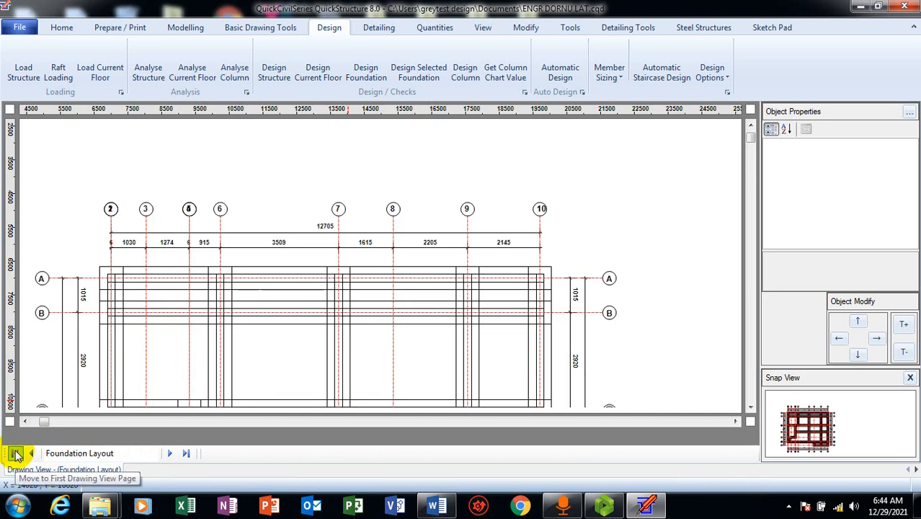
{"action": "left_click", "coordinate": [171, 453]}
{"action": "left_click", "coordinate": [170, 454]}
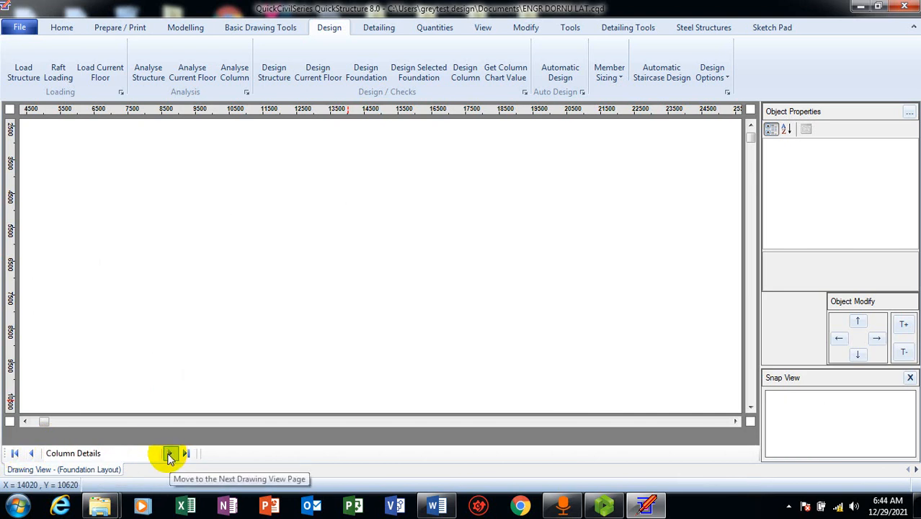
{"action": "left_click", "coordinate": [170, 454]}
{"action": "left_click", "coordinate": [170, 454]}
{"action": "left_click", "coordinate": [170, 454]}
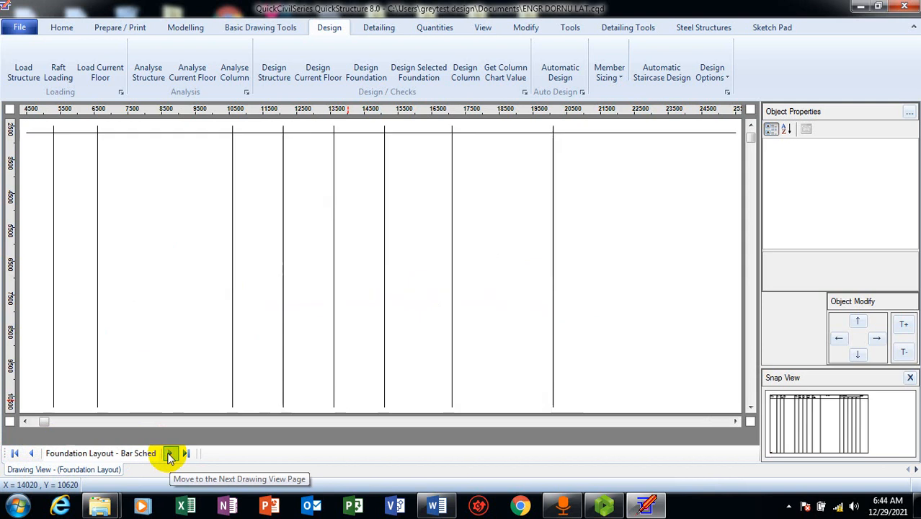
{"action": "left_click", "coordinate": [170, 454]}
{"action": "left_click", "coordinate": [170, 453]}
{"action": "left_click", "coordinate": [170, 453]}
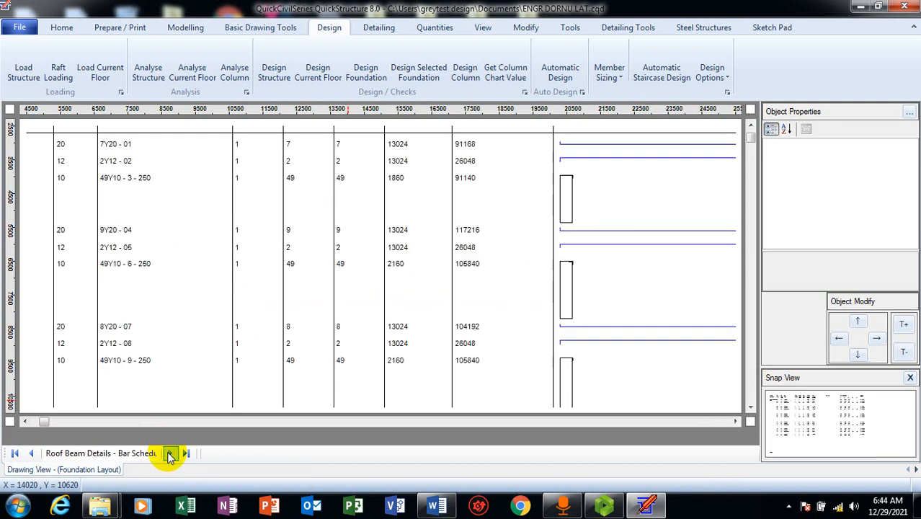
{"action": "left_click", "coordinate": [170, 454]}
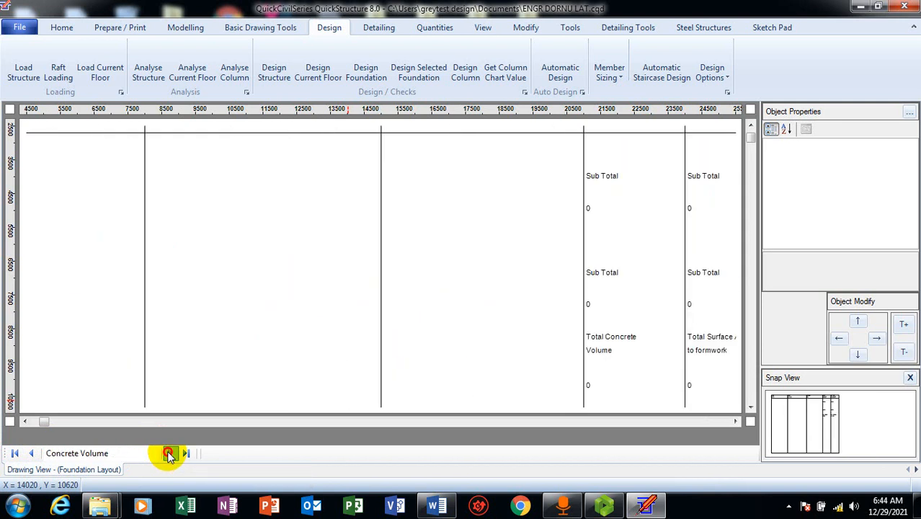
{"action": "left_click", "coordinate": [170, 453]}
{"action": "left_click", "coordinate": [170, 453]}
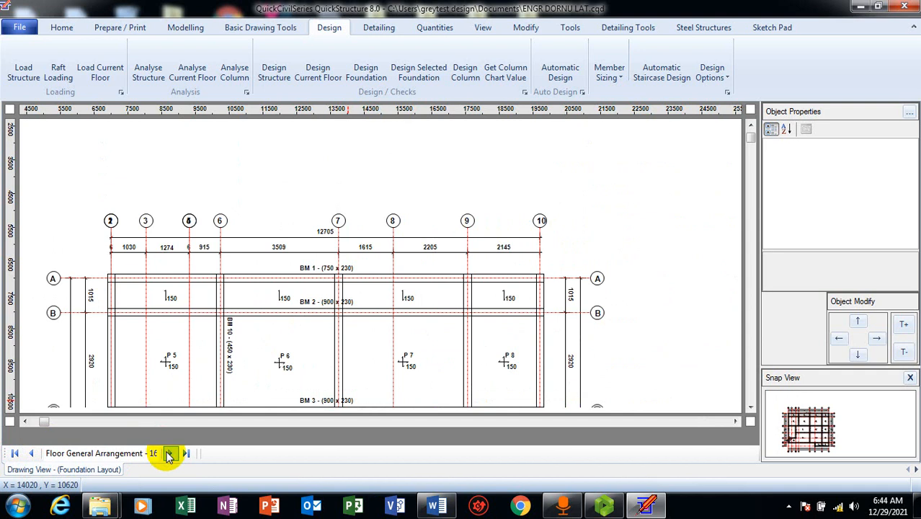
{"action": "left_click", "coordinate": [170, 454]}
{"action": "left_click", "coordinate": [168, 454]}
{"action": "left_click", "coordinate": [170, 453]}
{"action": "left_click", "coordinate": [170, 454]}
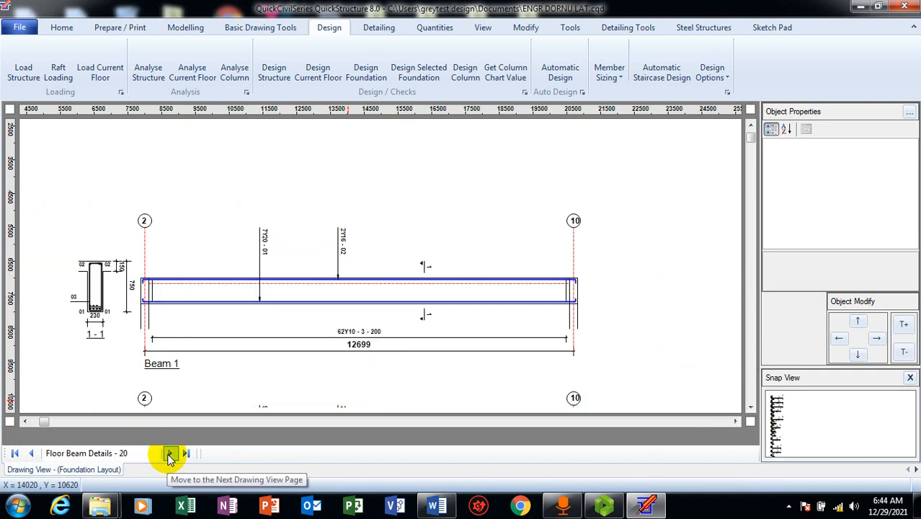
{"action": "left_click", "coordinate": [31, 453]}
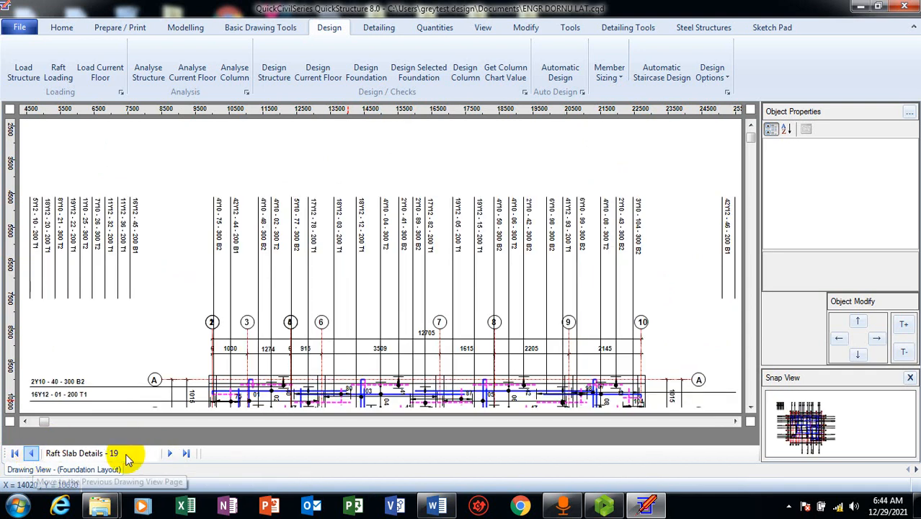
{"action": "left_click", "coordinate": [748, 405]}
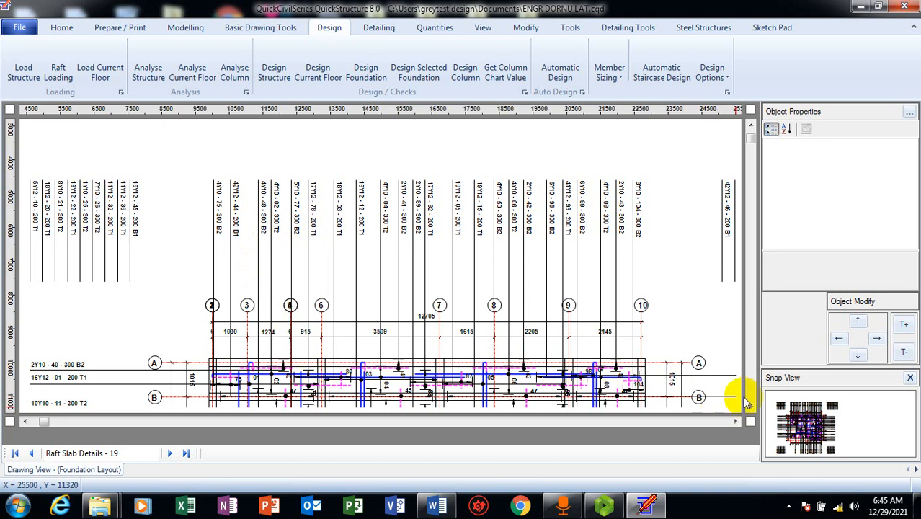
{"action": "left_click", "coordinate": [749, 409]}
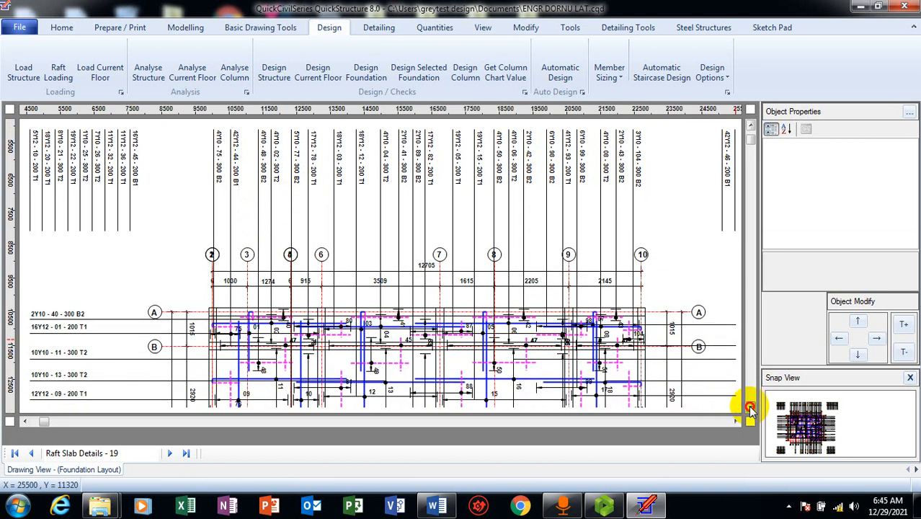
{"action": "left_click", "coordinate": [749, 410]}
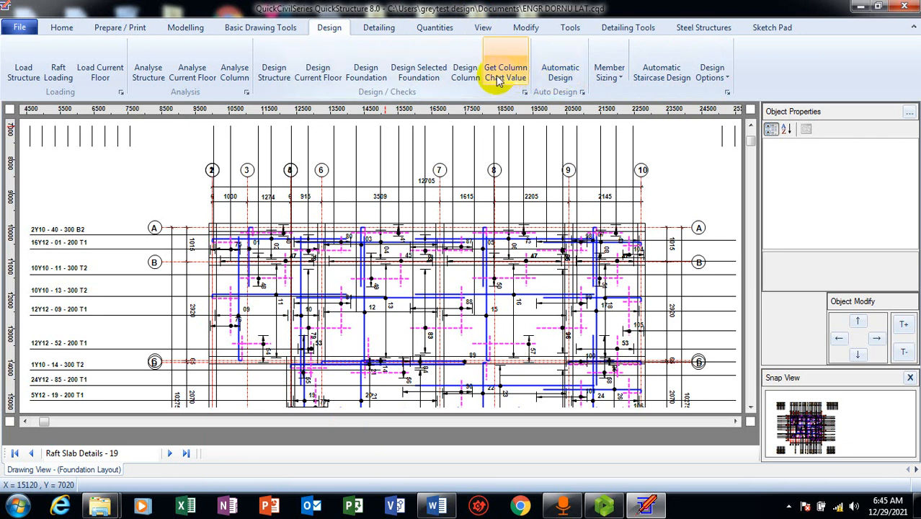
Set the bottom second layer's minimum bar diameter to 12 and both spacing limits to 200 for all floor panels, and apply the changes.
{"action": "left_click", "coordinate": [609, 75]}
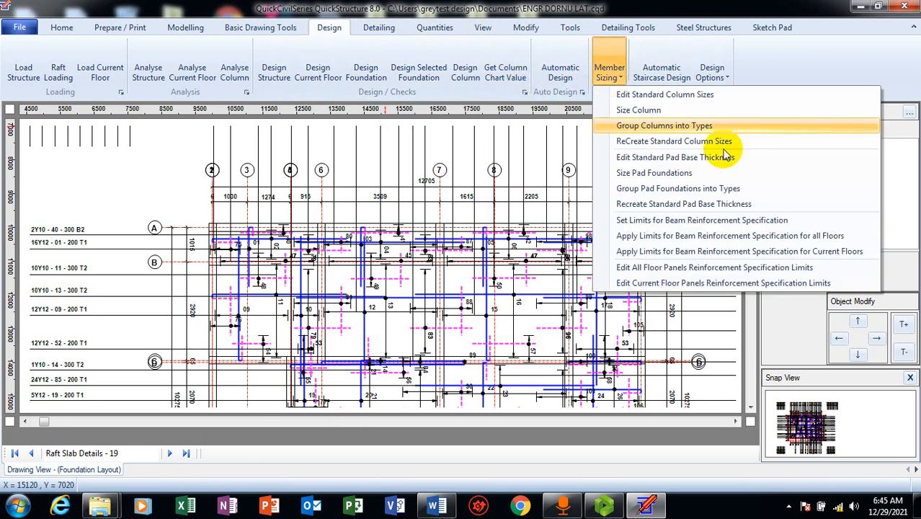
{"action": "left_click", "coordinate": [749, 268]}
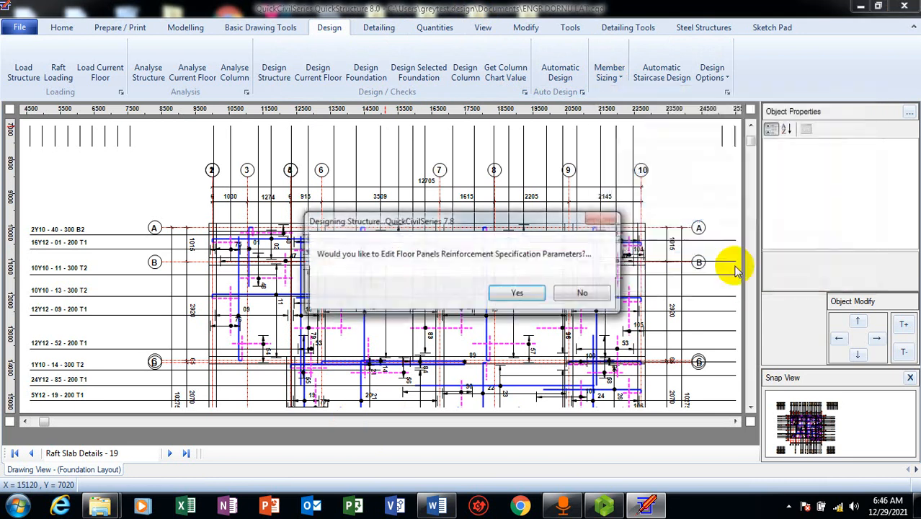
{"action": "left_click", "coordinate": [528, 293]}
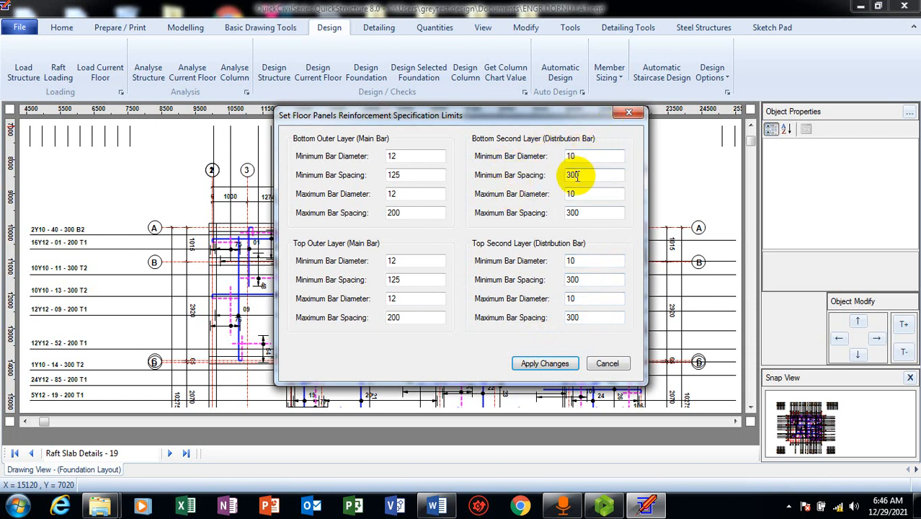
{"action": "left_click_drag", "start_coordinate": [590, 174], "coordinate": [540, 180]}
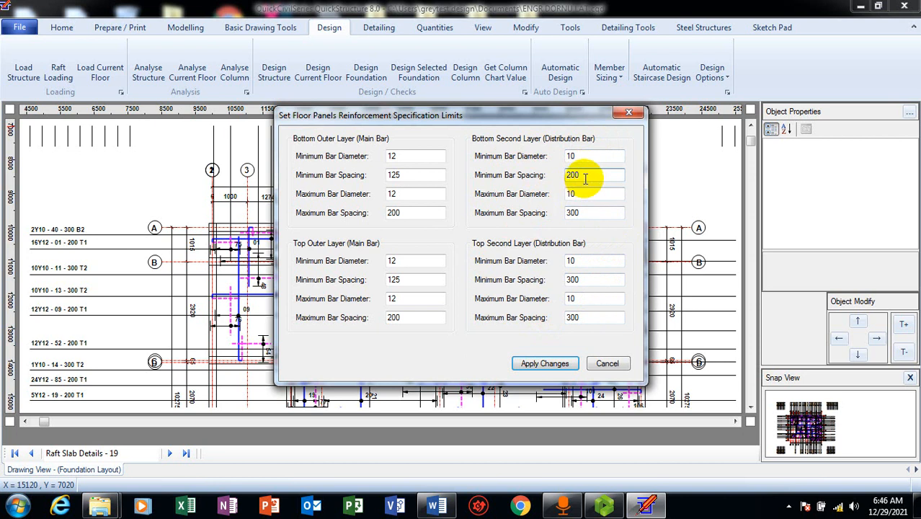
{"action": "mouse_move", "coordinate": [490, 123]}
{"action": "left_mouse_down"}
{"action": "mouse_move", "coordinate": [825, 71]}
{"action": "mouse_move", "coordinate": [812, 63]}
{"action": "left_mouse_up"}
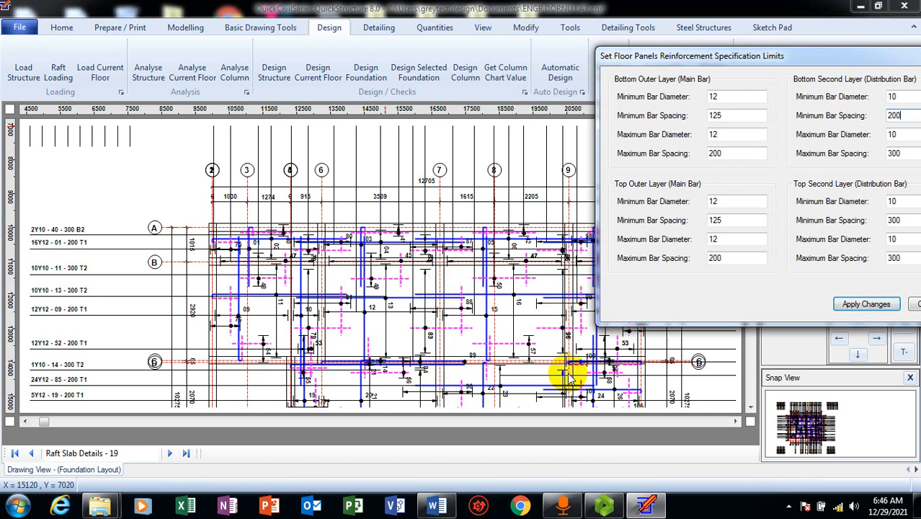
{"action": "left_click_drag", "start_coordinate": [772, 57], "coordinate": [457, 158]}
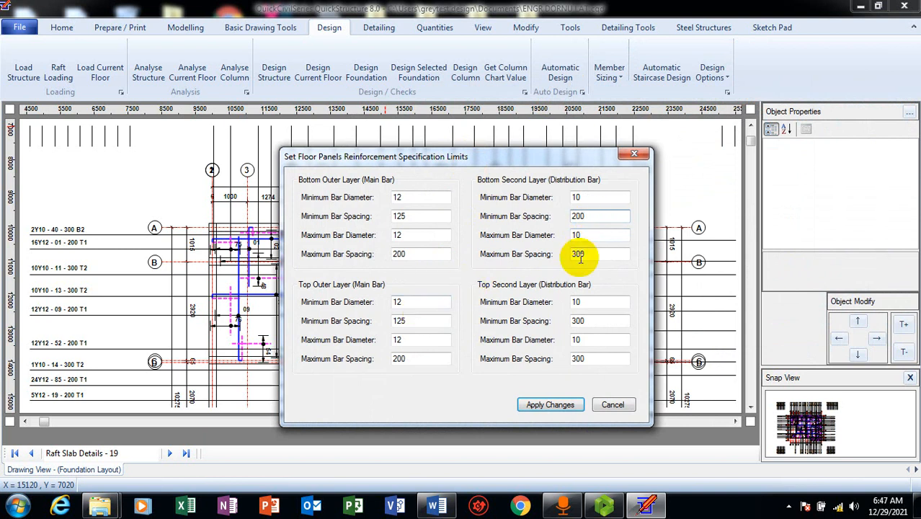
{"action": "left_click_drag", "start_coordinate": [593, 253], "coordinate": [556, 253]}
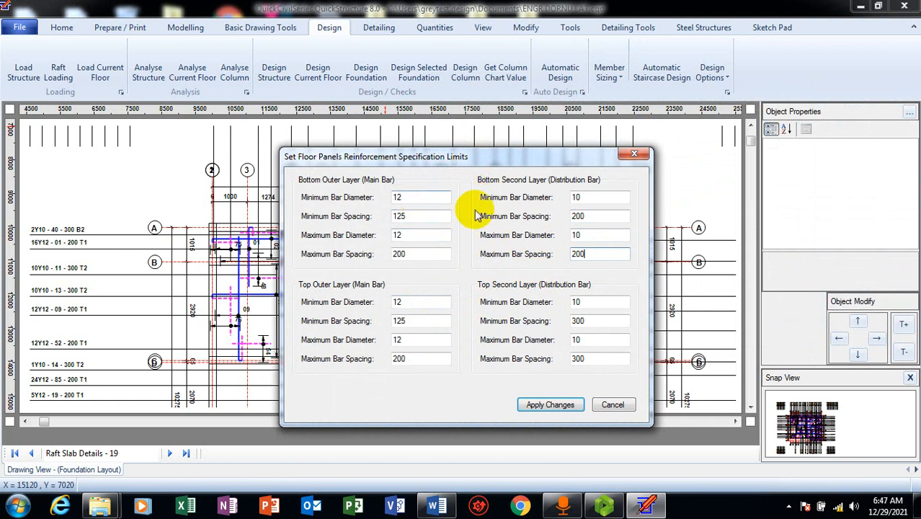
{"action": "left_click_drag", "start_coordinate": [618, 196], "coordinate": [554, 196]}
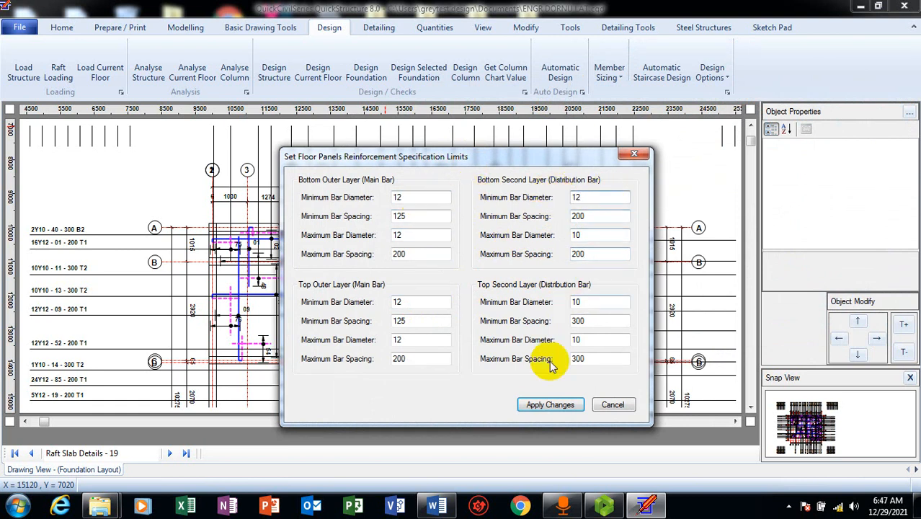
{"action": "left_click", "coordinate": [542, 404]}
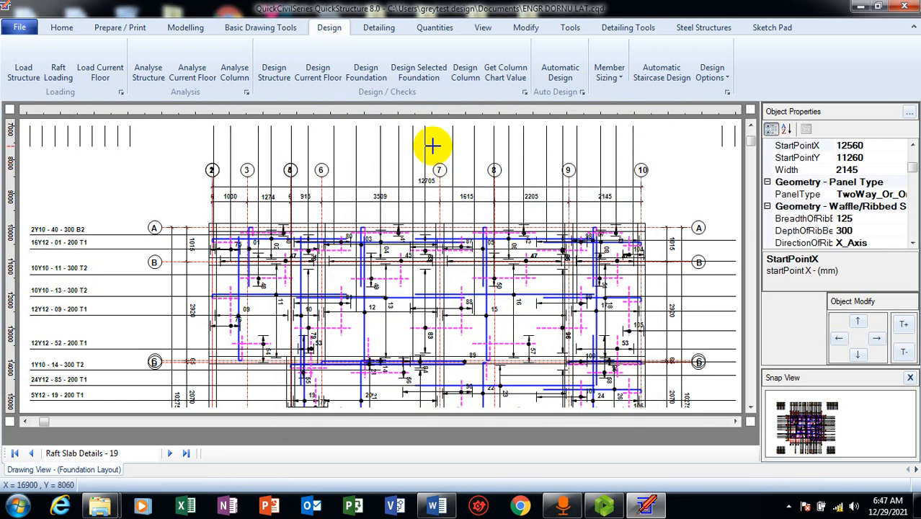
Check the slab bar labels, review the reinforcement specification limits of all floor panels, and apply them again unmodified.
{"action": "left_click", "coordinate": [750, 124]}
{"action": "left_click", "coordinate": [751, 124]}
{"action": "left_click", "coordinate": [751, 124]}
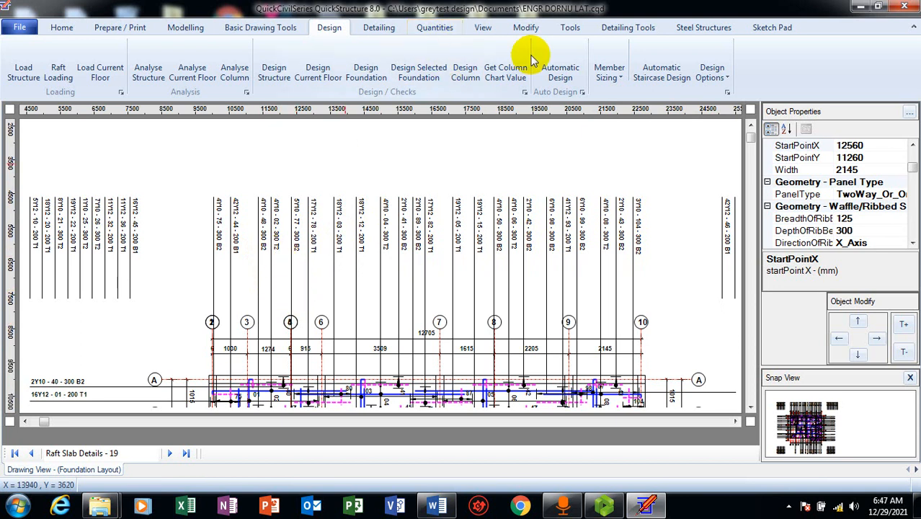
{"action": "left_click", "coordinate": [608, 73]}
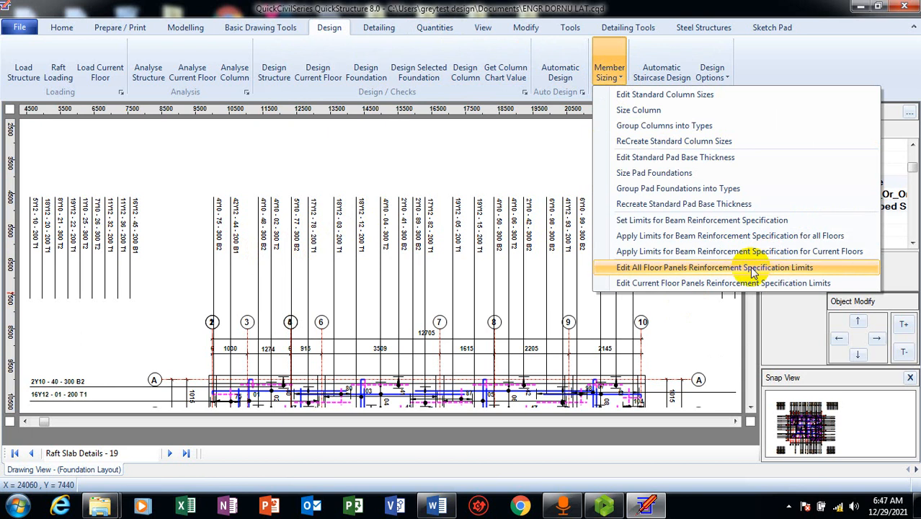
{"action": "left_click", "coordinate": [753, 268]}
{"action": "left_click", "coordinate": [504, 291]}
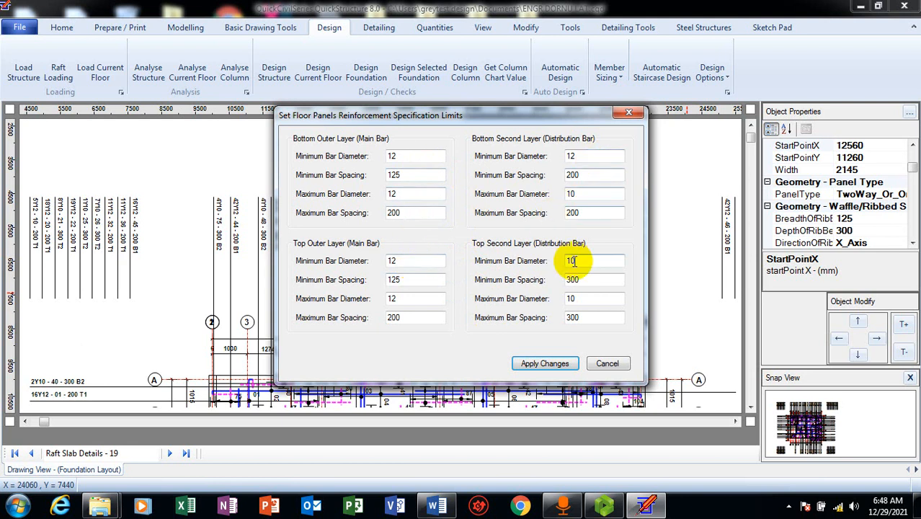
{"action": "left_click", "coordinate": [574, 367]}
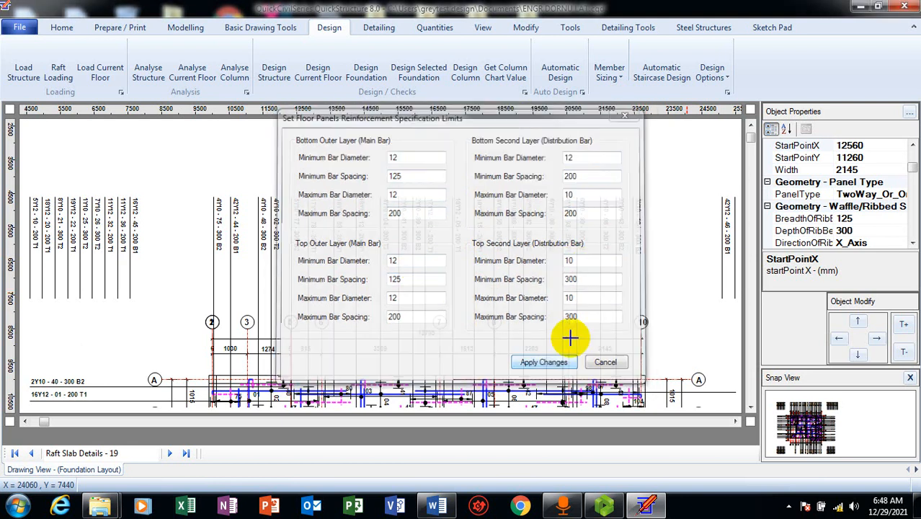
Generate the floor slab details drawing to check the updated bar spacing.
{"action": "left_click", "coordinate": [379, 27]}
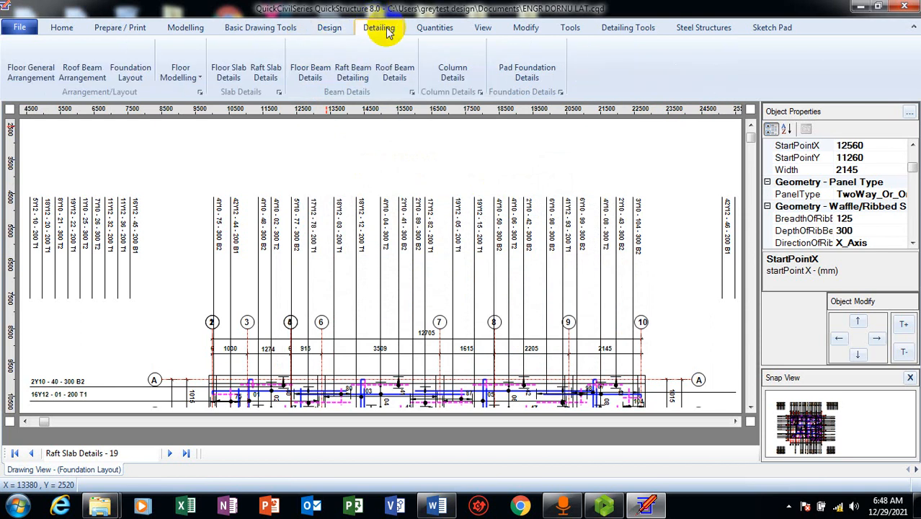
{"action": "left_click", "coordinate": [237, 57]}
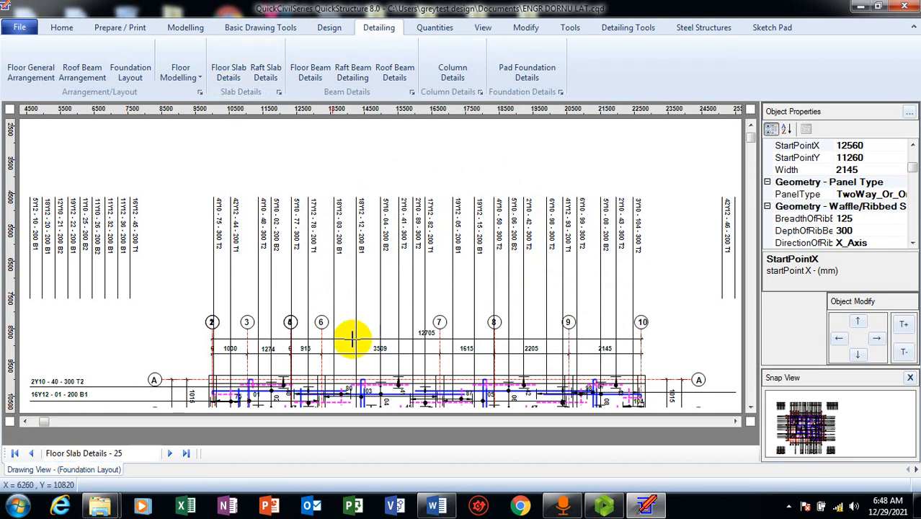
{"action": "left_click", "coordinate": [375, 281]}
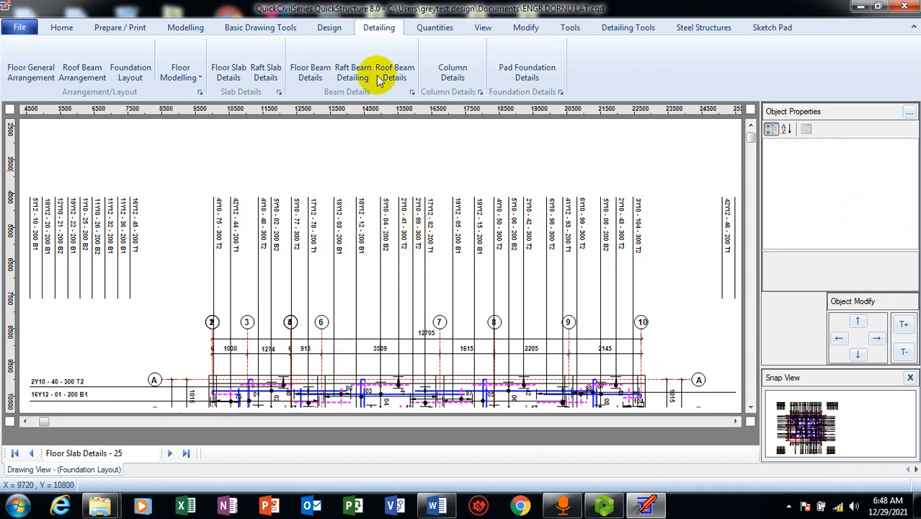
Review the beam reinforcement specification limits and accept them without editing any value.
{"action": "left_click", "coordinate": [329, 29]}
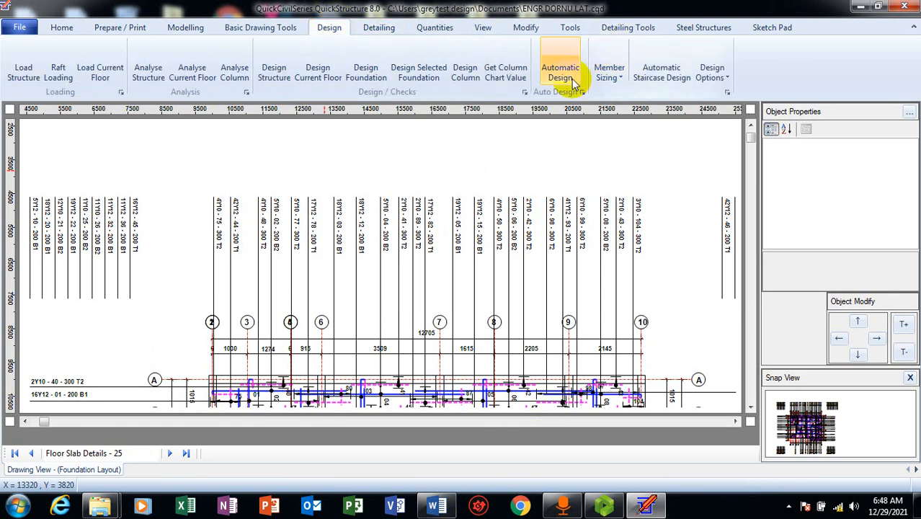
{"action": "left_click", "coordinate": [610, 77]}
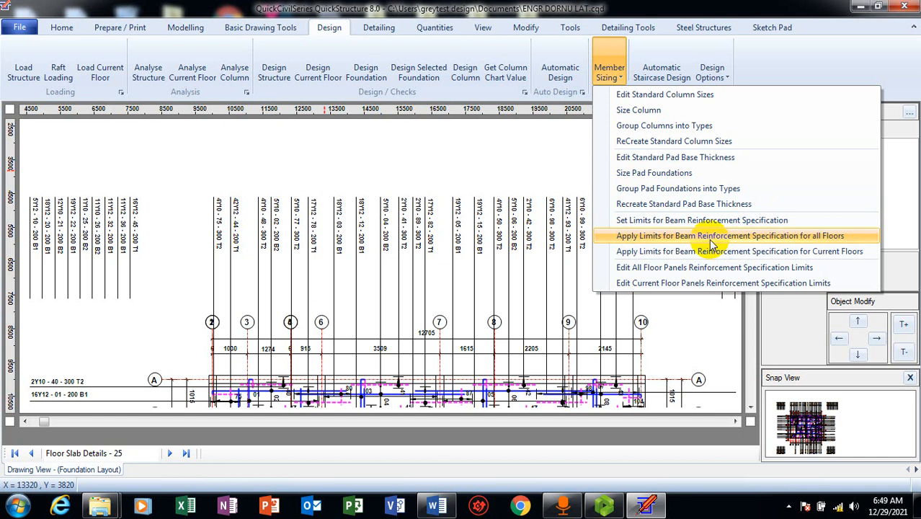
{"action": "left_click", "coordinate": [746, 220]}
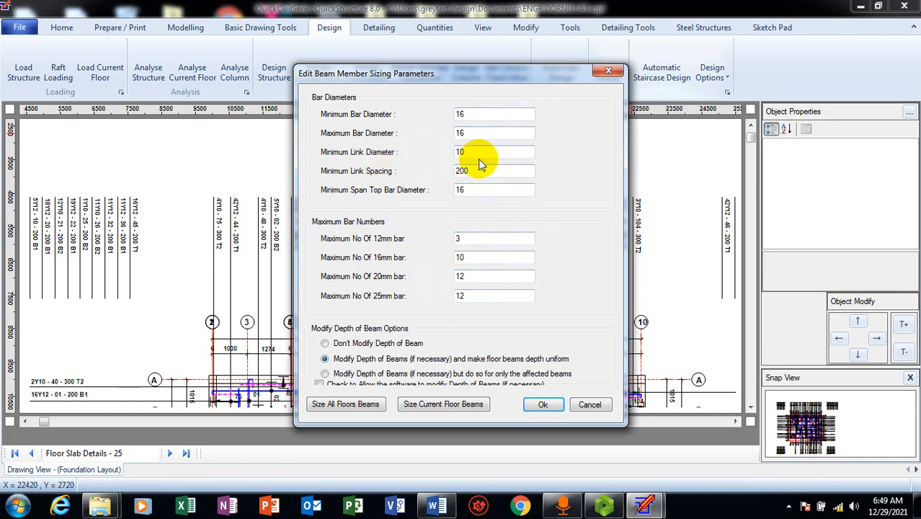
{"action": "left_click", "coordinate": [546, 403]}
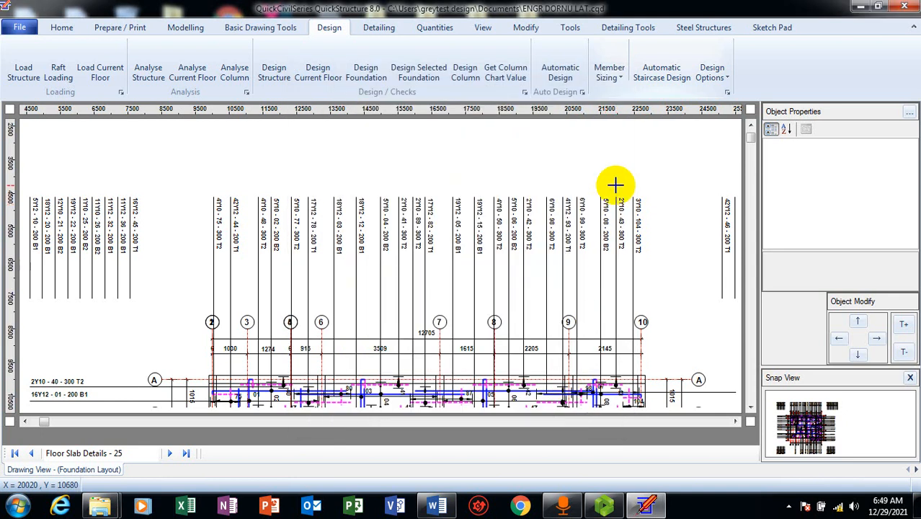
{"action": "left_click", "coordinate": [609, 72]}
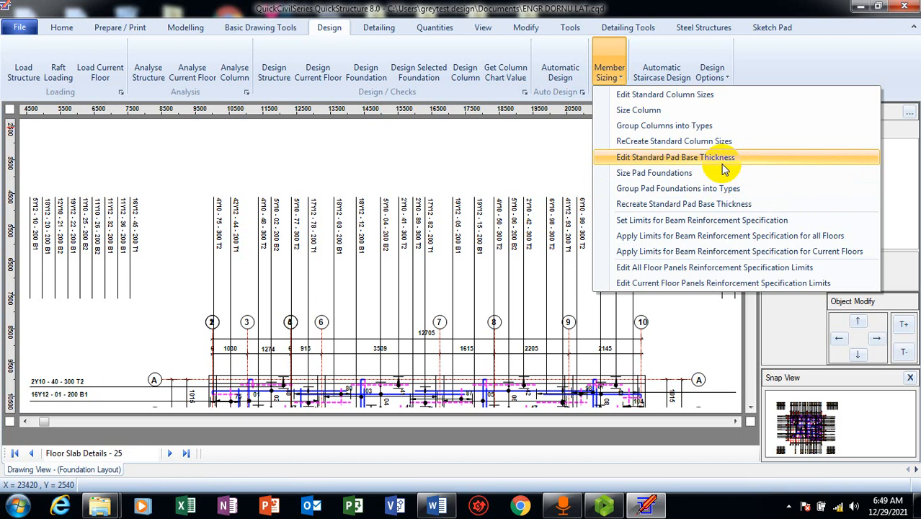
{"action": "left_click", "coordinate": [656, 126]}
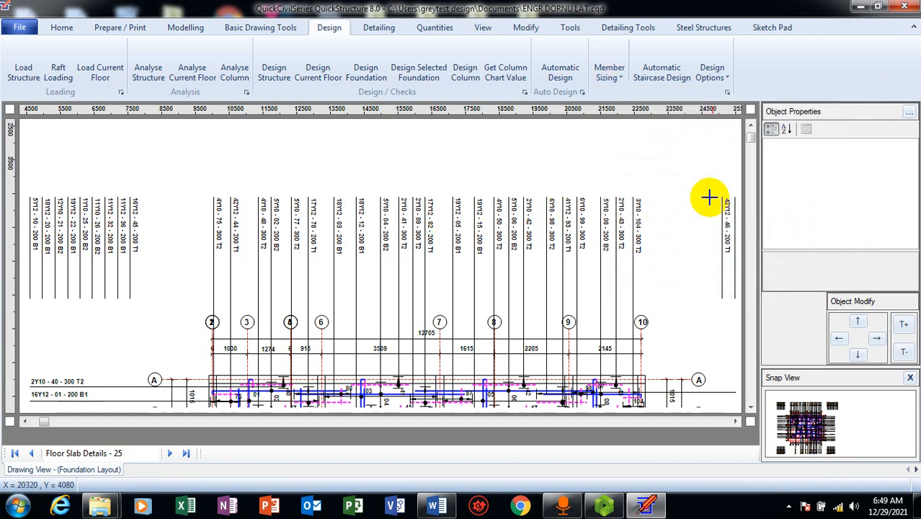
{"action": "left_click", "coordinate": [609, 79]}
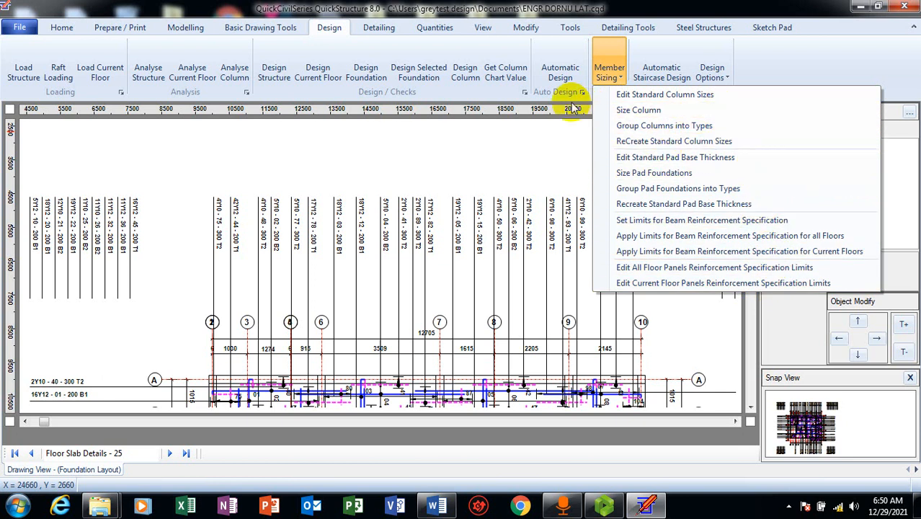
{"action": "left_click", "coordinate": [569, 150]}
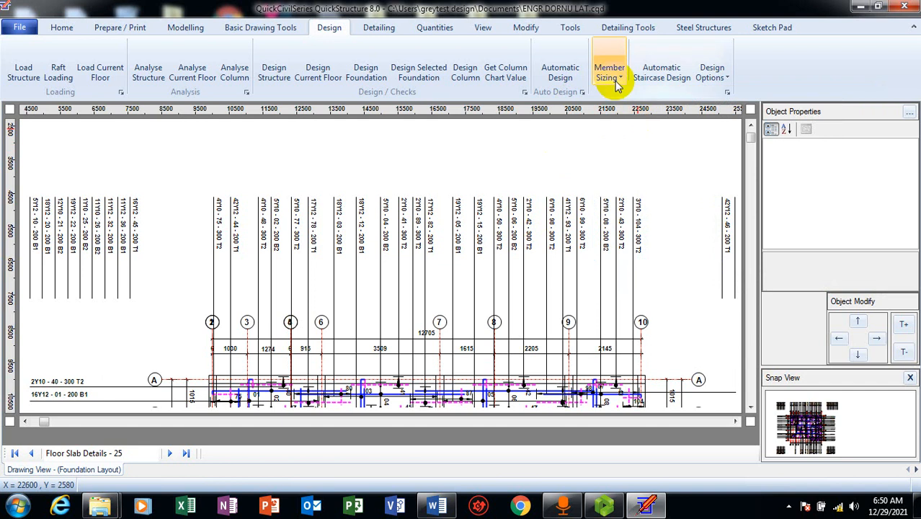
Examine the slab reinforcement around grid lines A and B in the Floor Slab Details - 25 drawing.
{"action": "left_click", "coordinate": [751, 406]}
{"action": "left_click", "coordinate": [750, 407]}
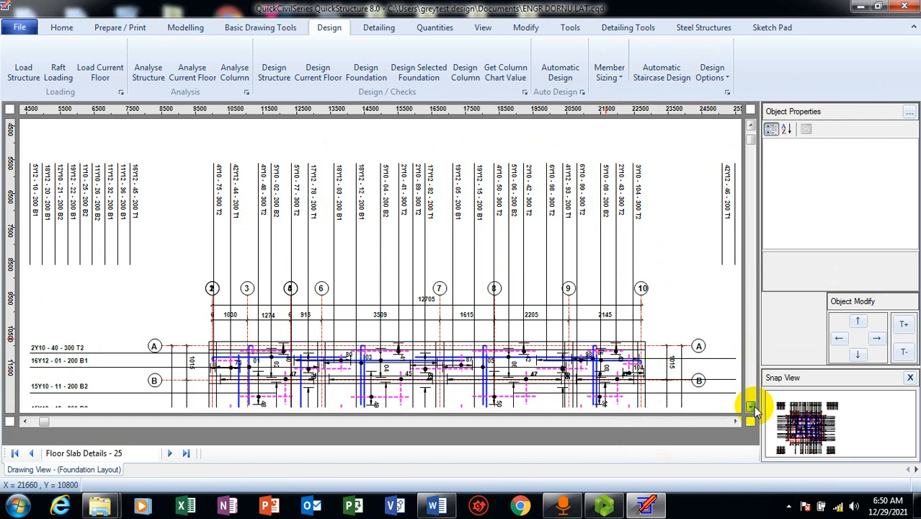
{"action": "left_click", "coordinate": [751, 406]}
{"action": "left_click", "coordinate": [751, 407]}
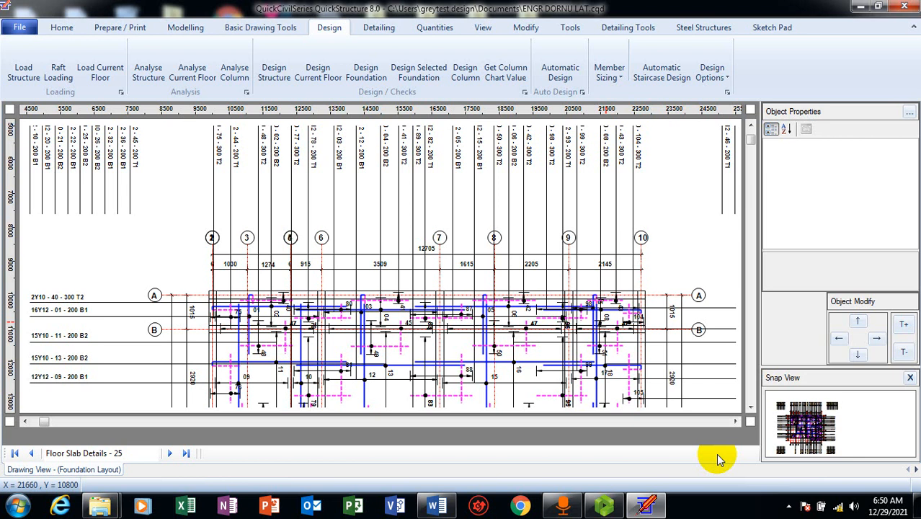
Switch to the STRUCTURAL DETAILING document in Word, move the error dialog off the text, and close it.
{"action": "left_click", "coordinate": [448, 508]}
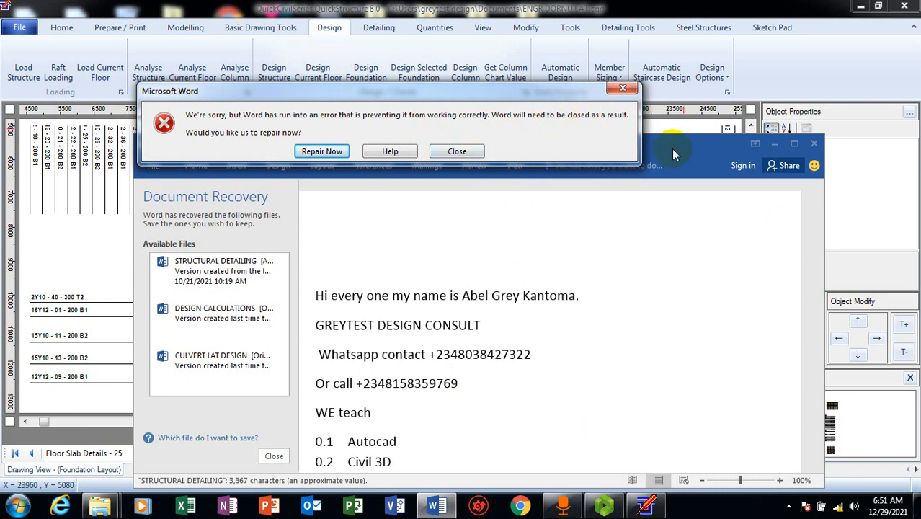
{"action": "left_click_drag", "start_coordinate": [538, 96], "coordinate": [569, 463]}
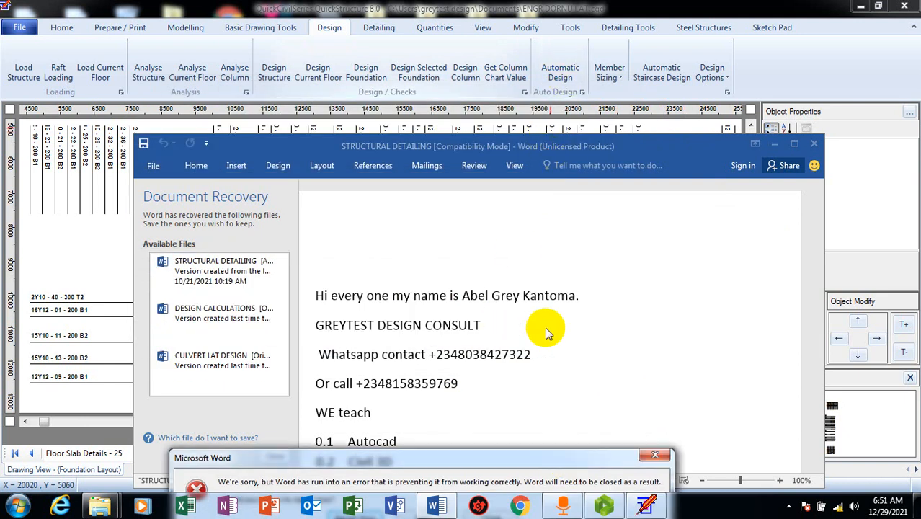
{"action": "left_click", "coordinate": [654, 454]}
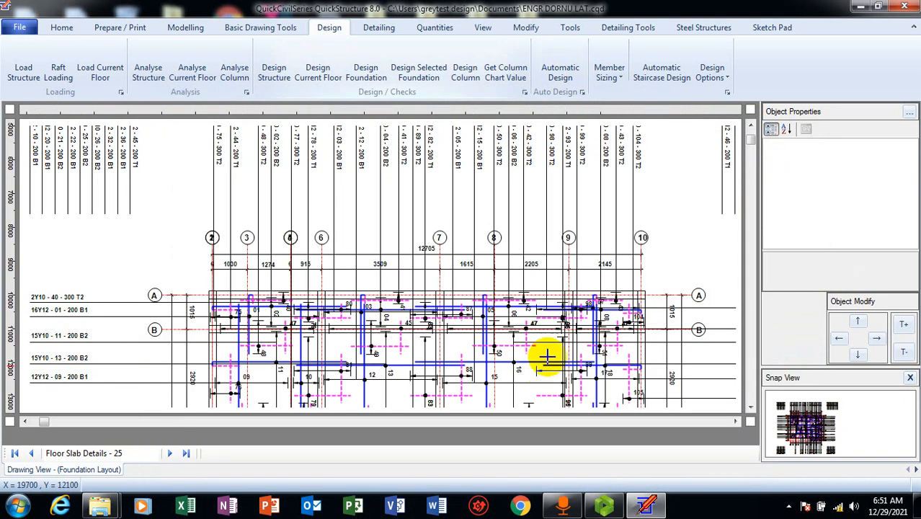